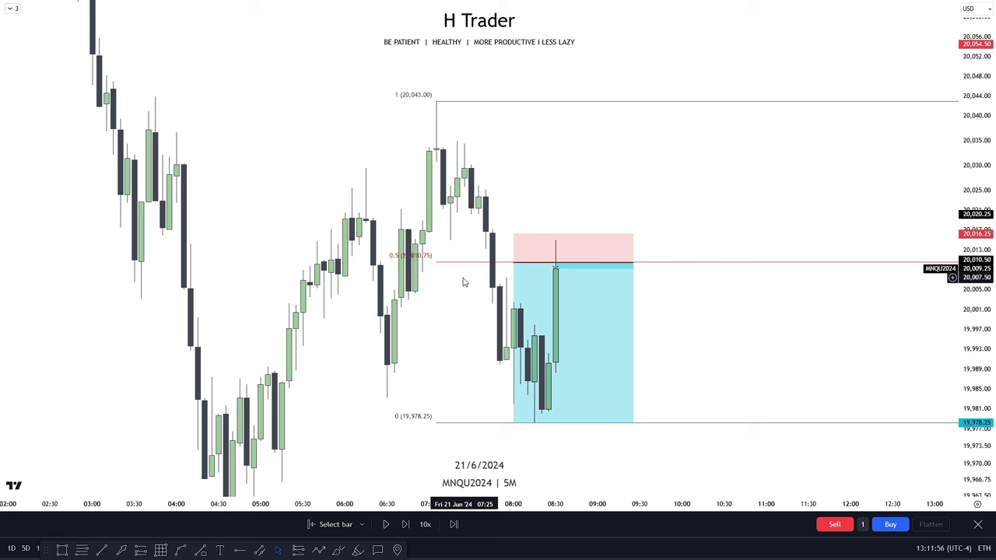
Play the MNQU2024 5M bar replay past the short position's stop and pause it after the 09:30 sell-off candles
click(388, 526)
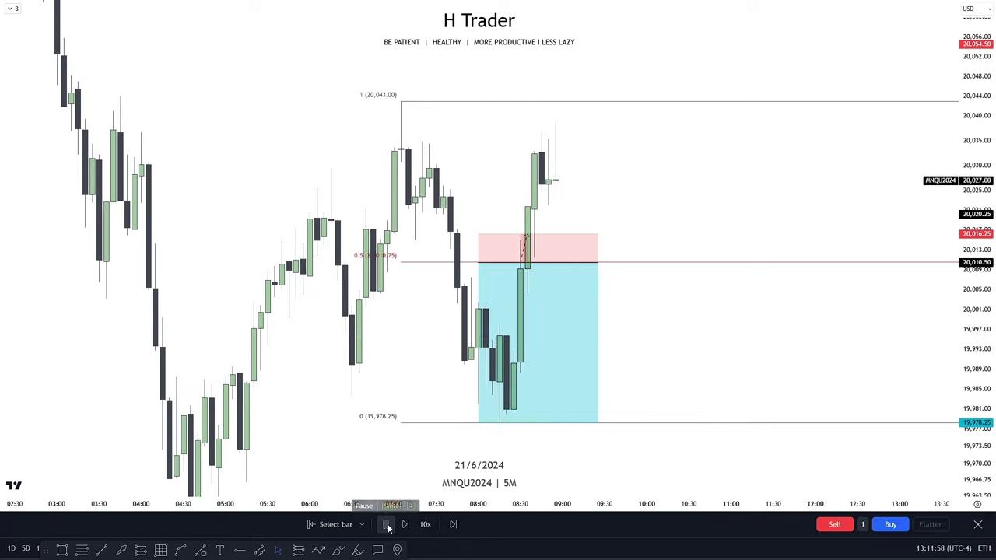
click(387, 526)
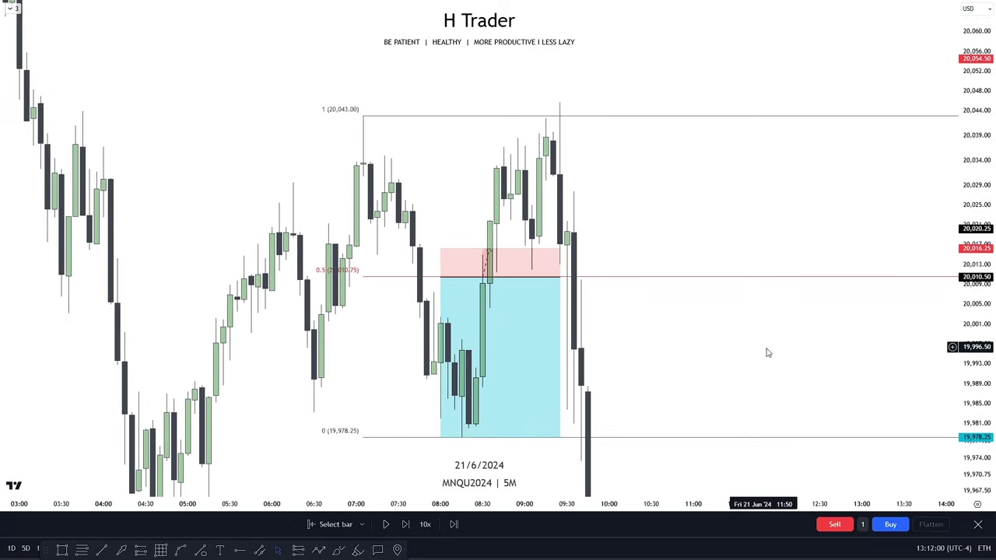
drag(731, 272, 708, 319)
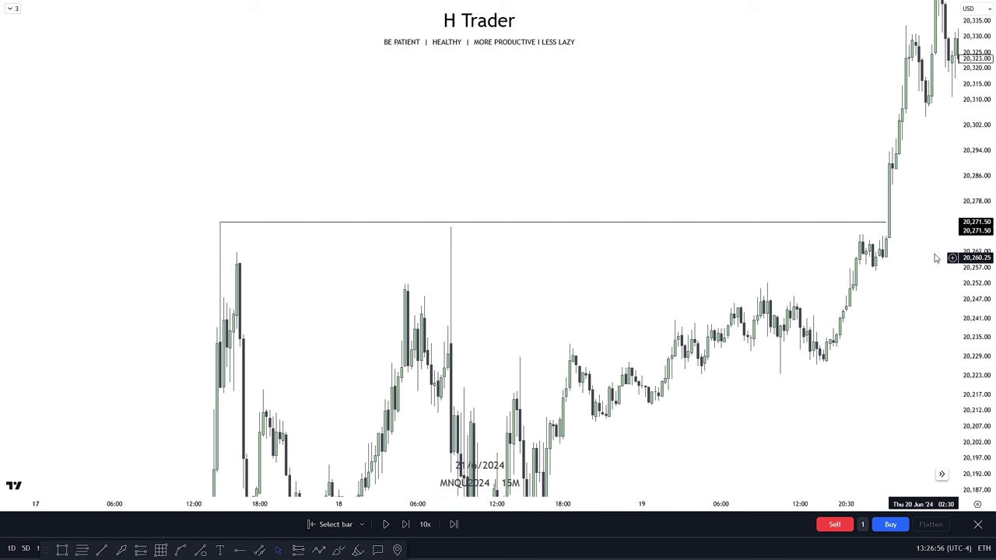
Draw a short vertical trend line from the 18 June 08:30 wick high at 20,270.00 to 20,271.25 near the horizontal high line
drag(618, 300, 625, 329)
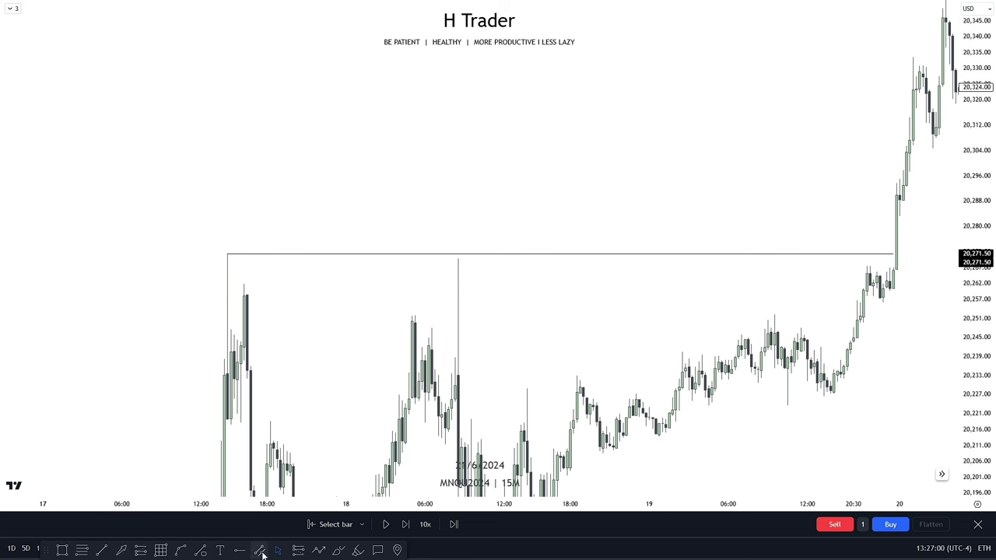
click(321, 551)
click(458, 259)
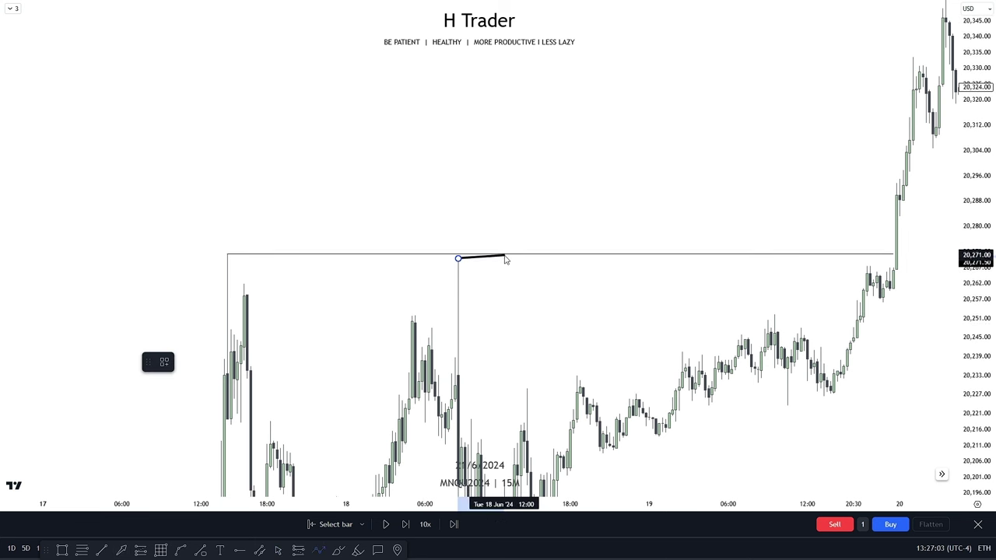
click(458, 259)
key(alt+t)
click(458, 259)
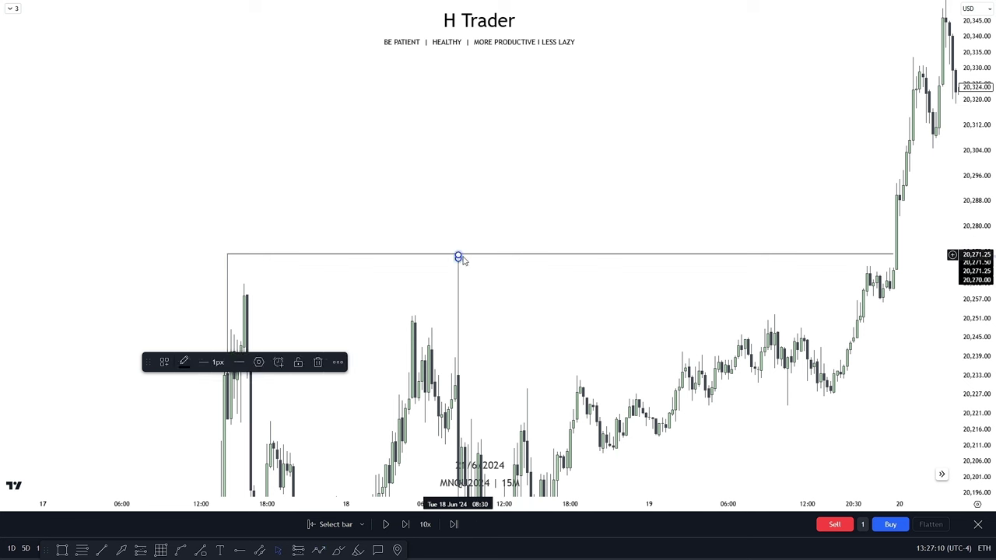
key(Escape)
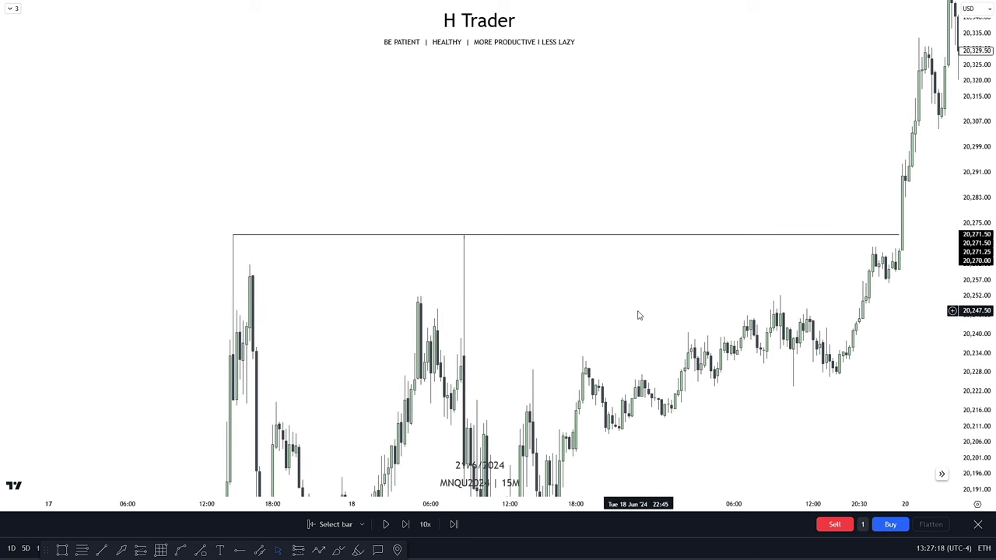
Place a short position at 20,270.00 on the 18 June 08:30 high with its stop at 20,274.00, and delete it
drag(636, 314, 591, 317)
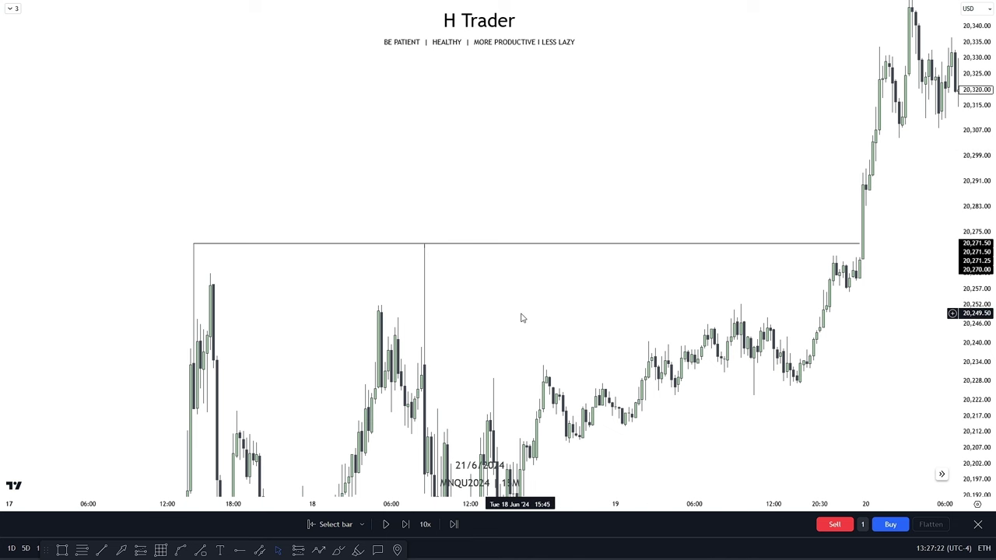
drag(522, 317, 570, 333)
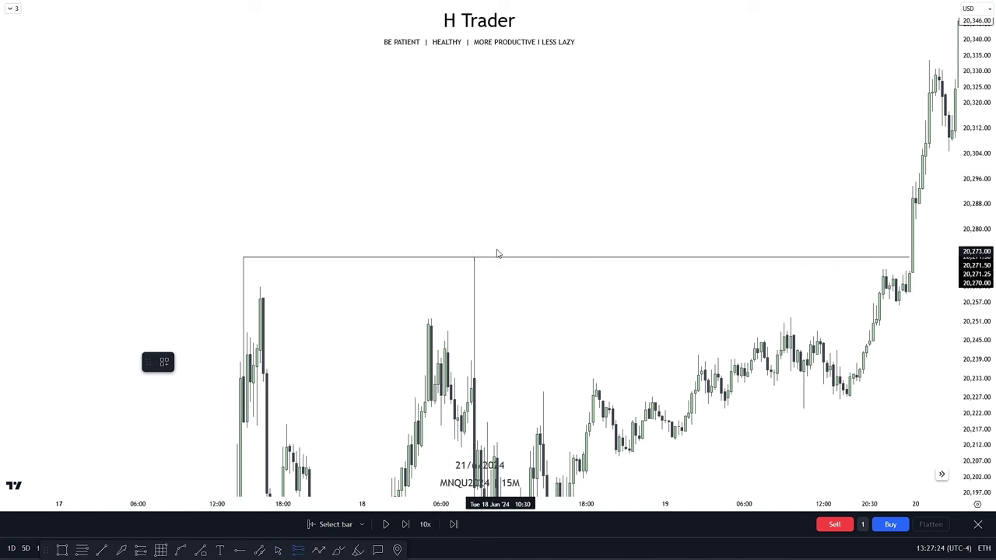
click(474, 259)
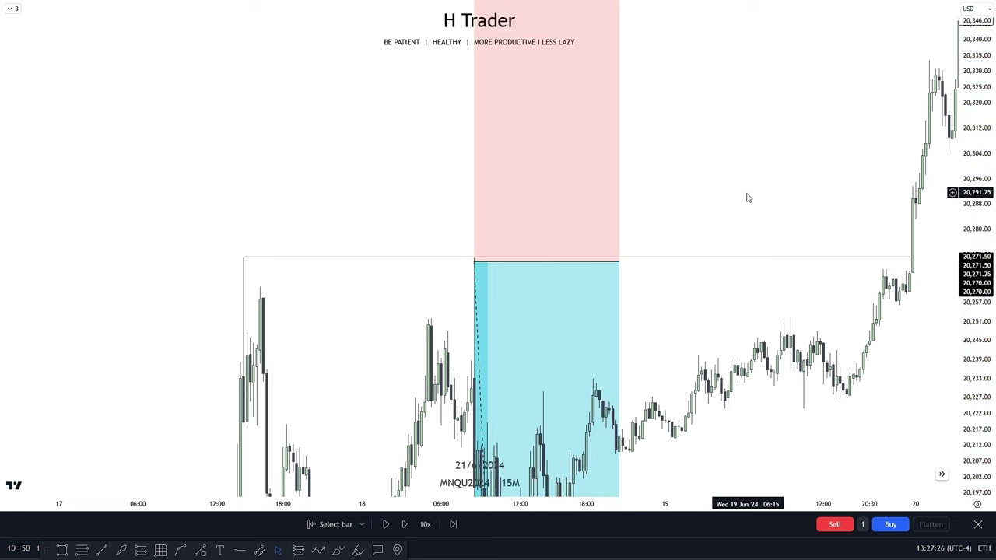
mouse_move(494, 95)
mouse_down()
mouse_move(773, 305)
mouse_move(814, 363)
mouse_up()
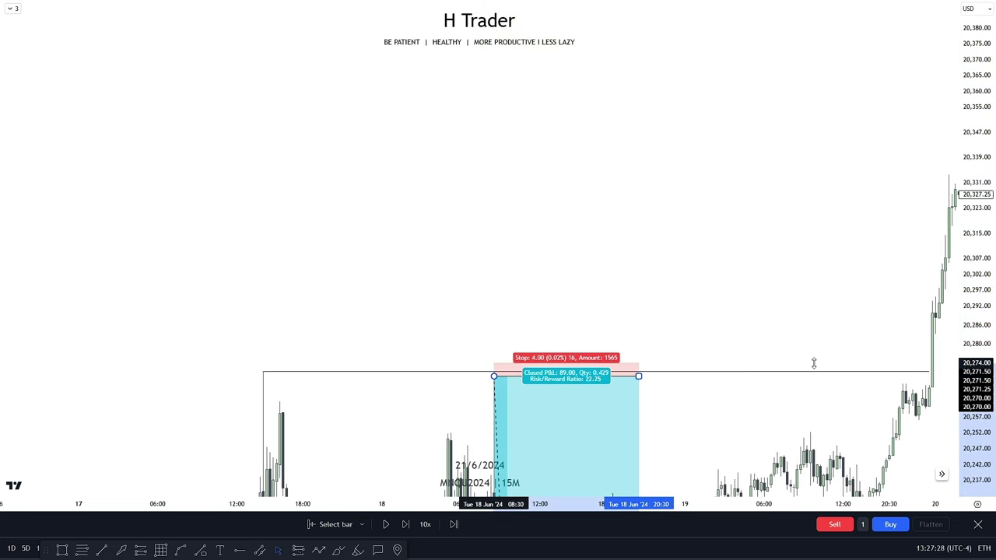
click(554, 345)
key(Delete)
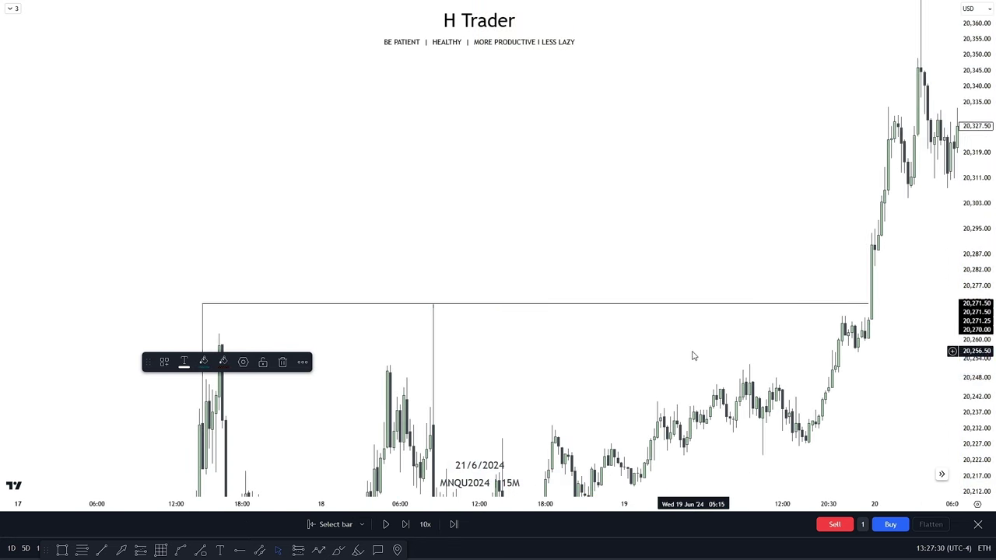
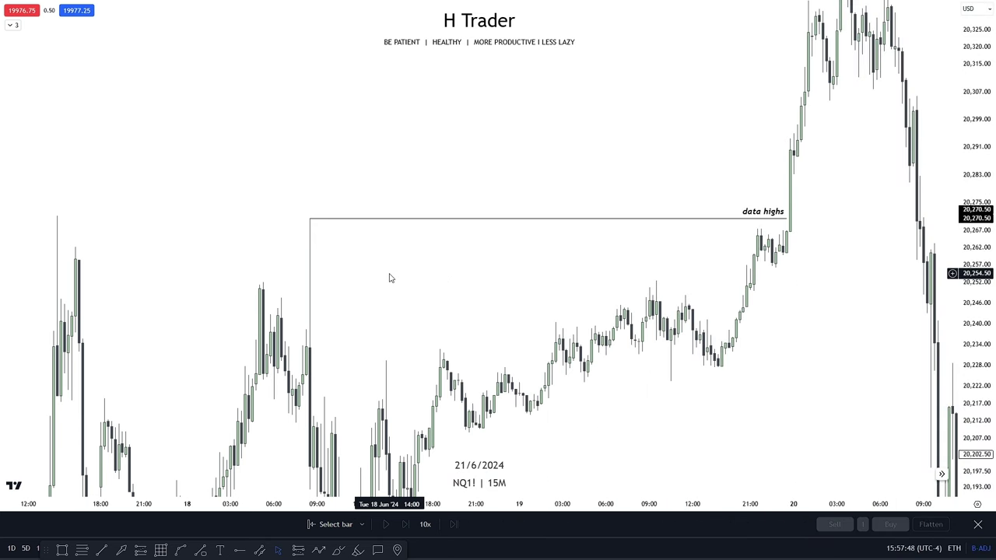
Examine the 18 June 08:30 data high on the NQ1! 15M and 1M charts
drag(398, 278, 498, 207)
scroll(378, 334, up, 1)
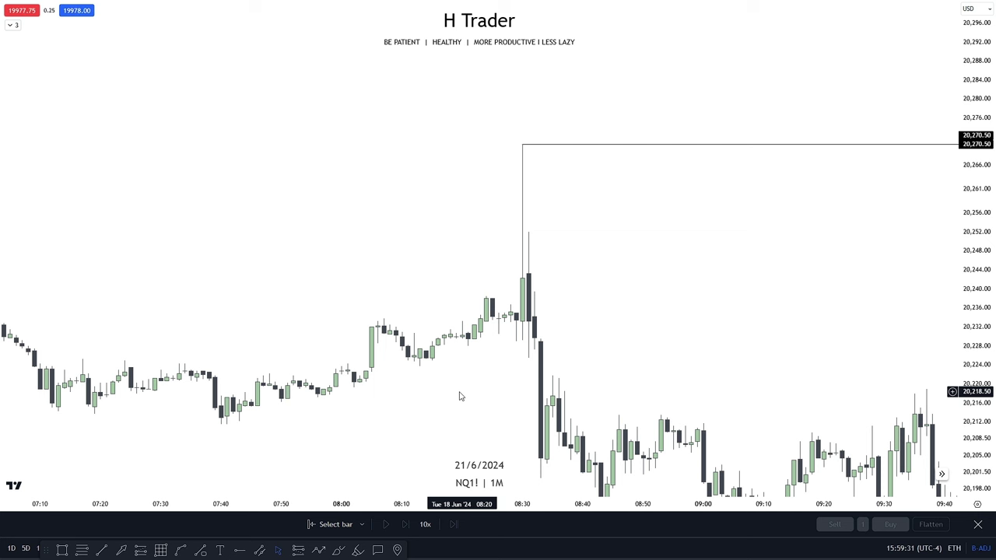
scroll(599, 249, up, 2)
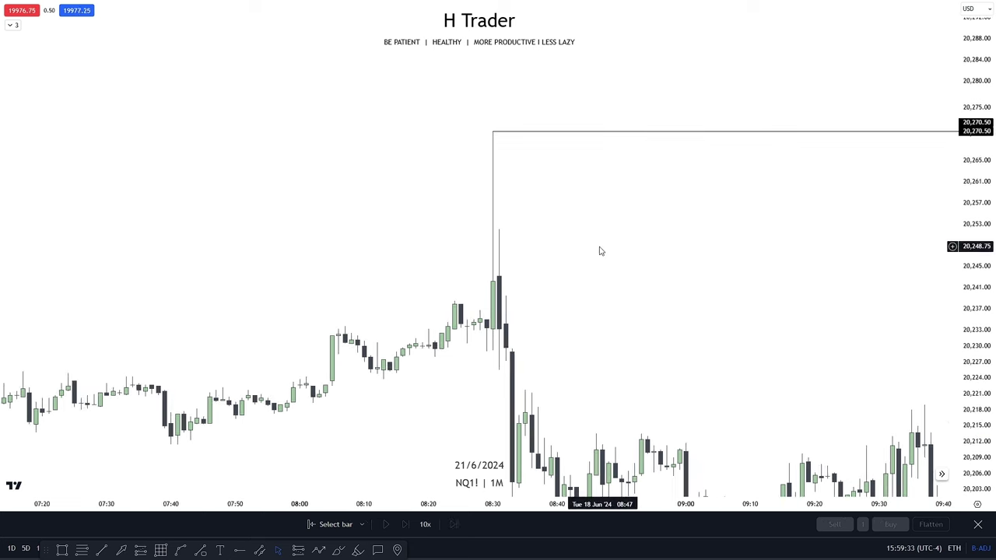
scroll(538, 309, up, 1)
drag(969, 302, 425, 260)
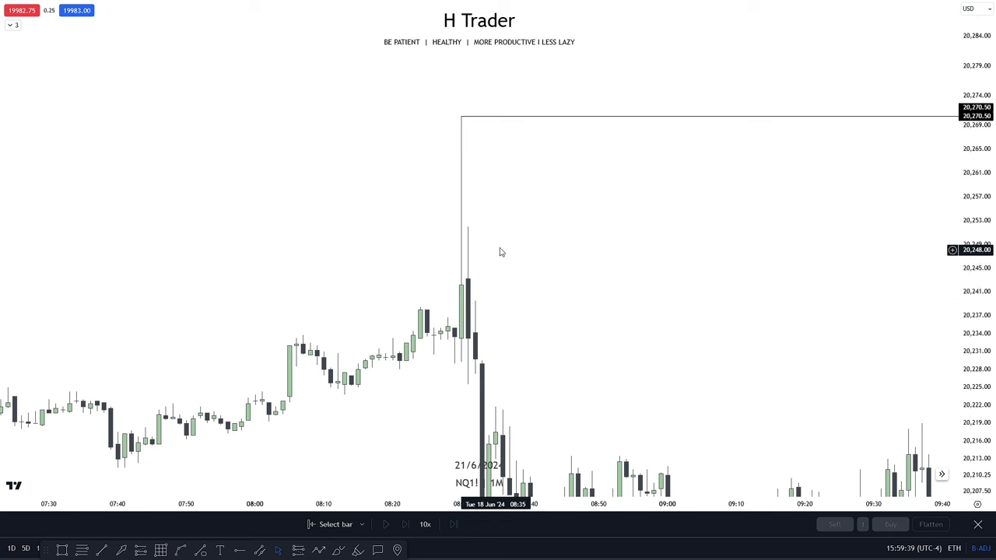
click(482, 234)
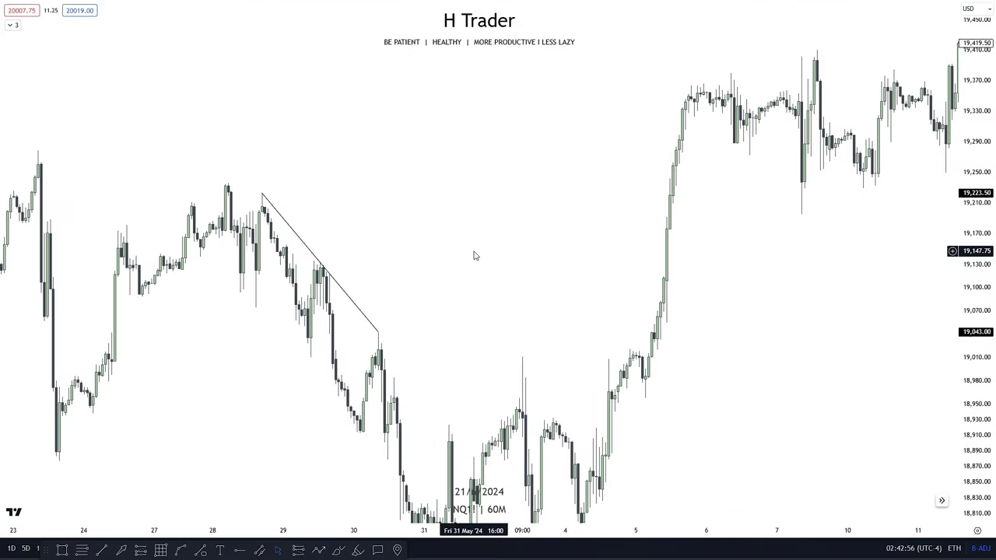
Examine the descending trend line over the late-May highs and the following price action on the NQ1! 60M chart
drag(422, 313, 467, 299)
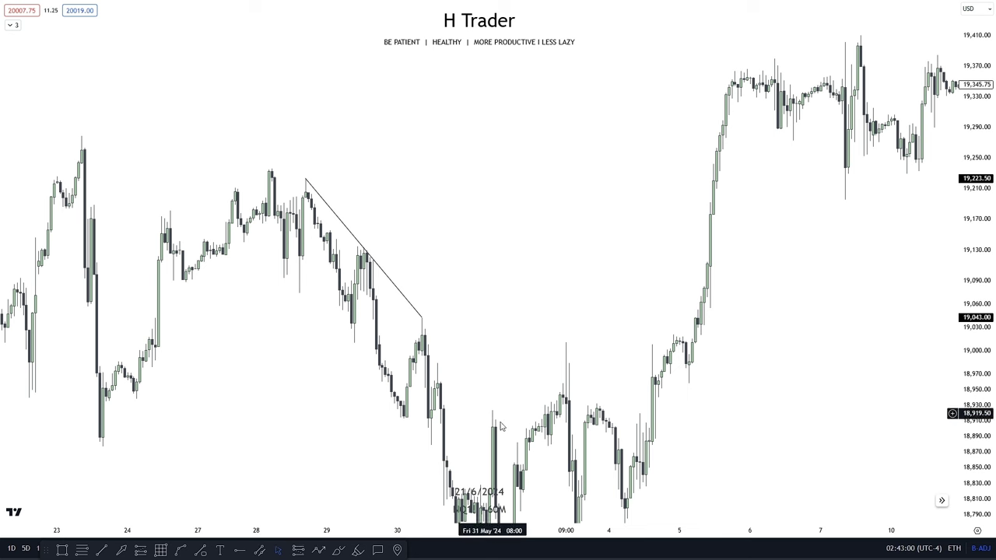
drag(412, 159, 461, 315)
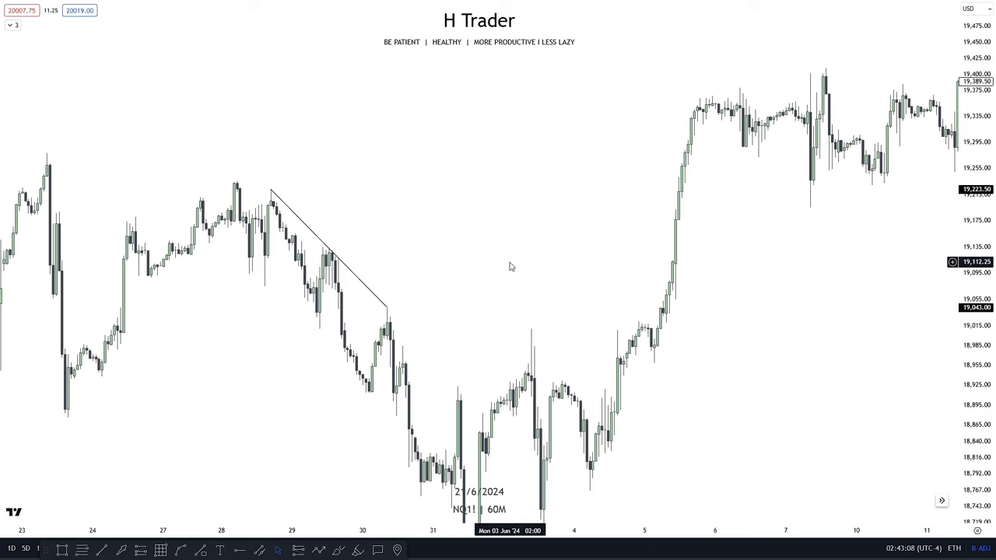
scroll(500, 263, right, 3)
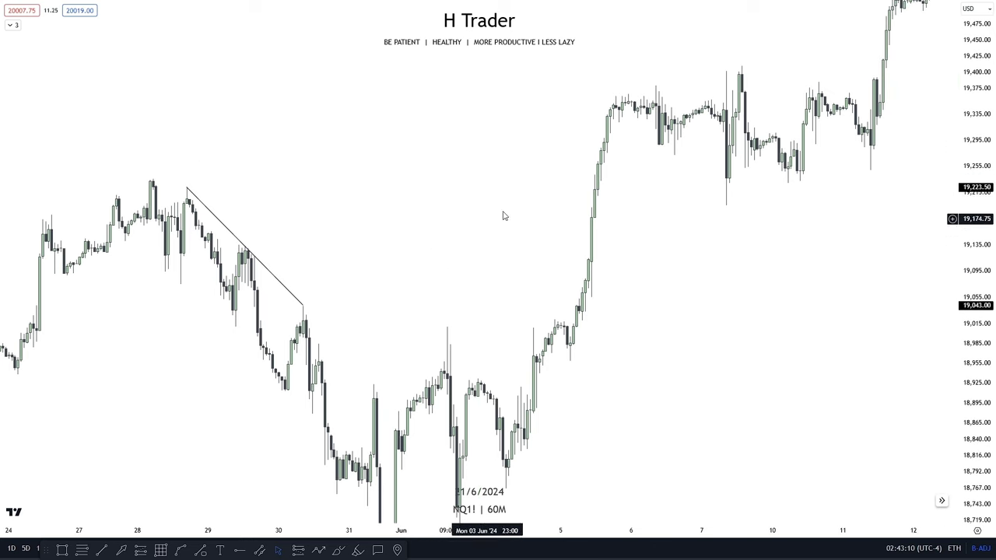
scroll(621, 229, left, 3)
scroll(441, 184, right, 2)
scroll(611, 366, right, 2)
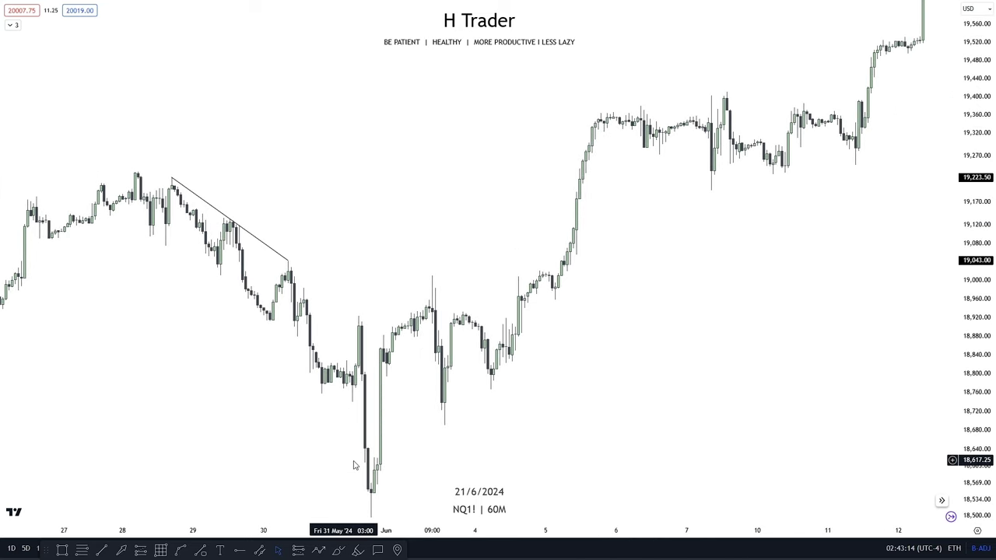
scroll(598, 378, left, 2)
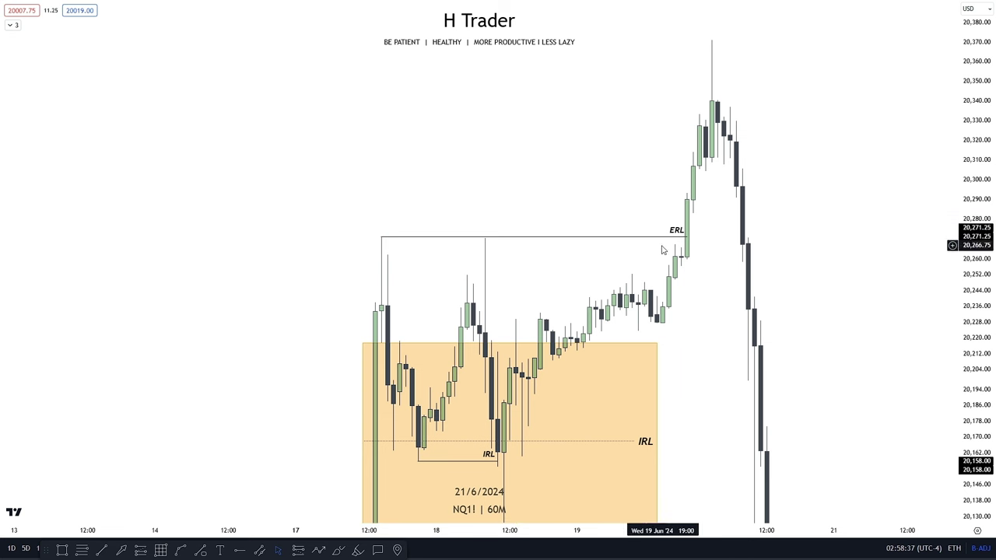
Examine price action around the ERL line, the IRL line and the orange IRL zone from 17 to 20 June on the NQ1! 60M and 15M charts
drag(587, 275, 628, 207)
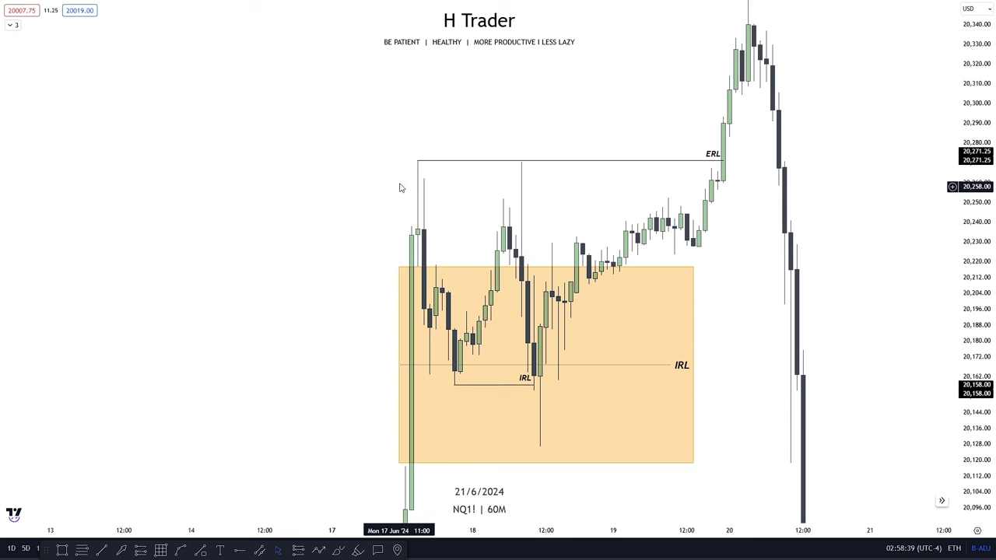
drag(436, 266, 432, 206)
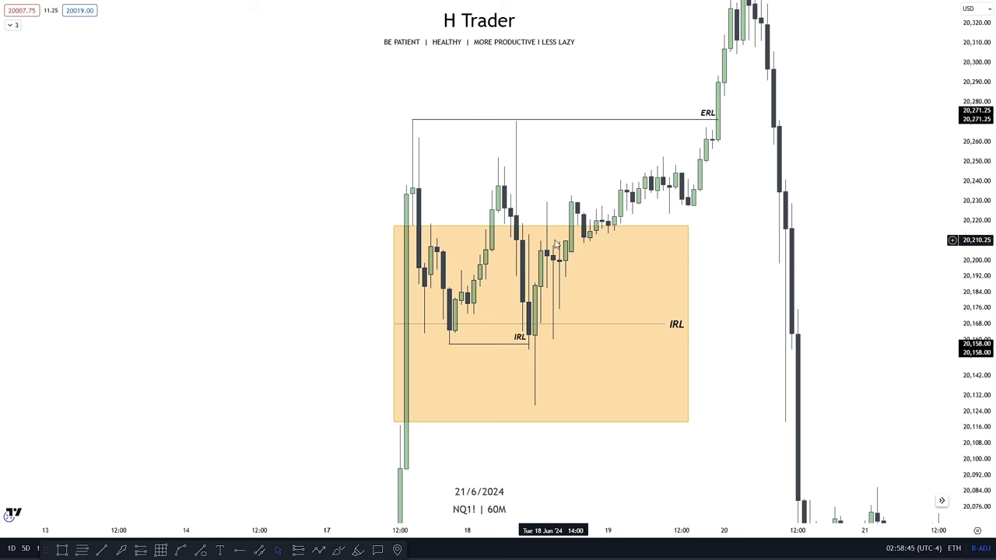
drag(501, 174, 496, 205)
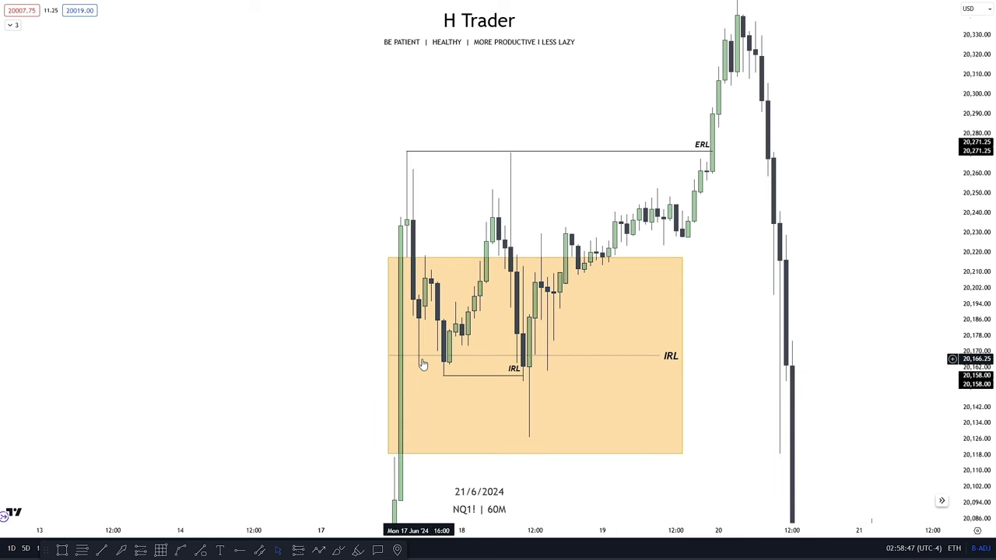
drag(536, 216, 494, 267)
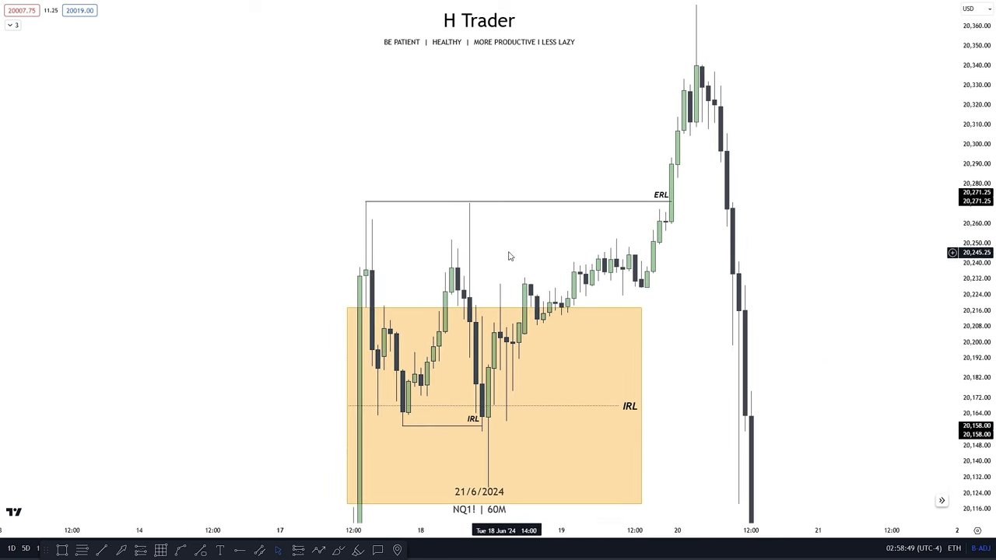
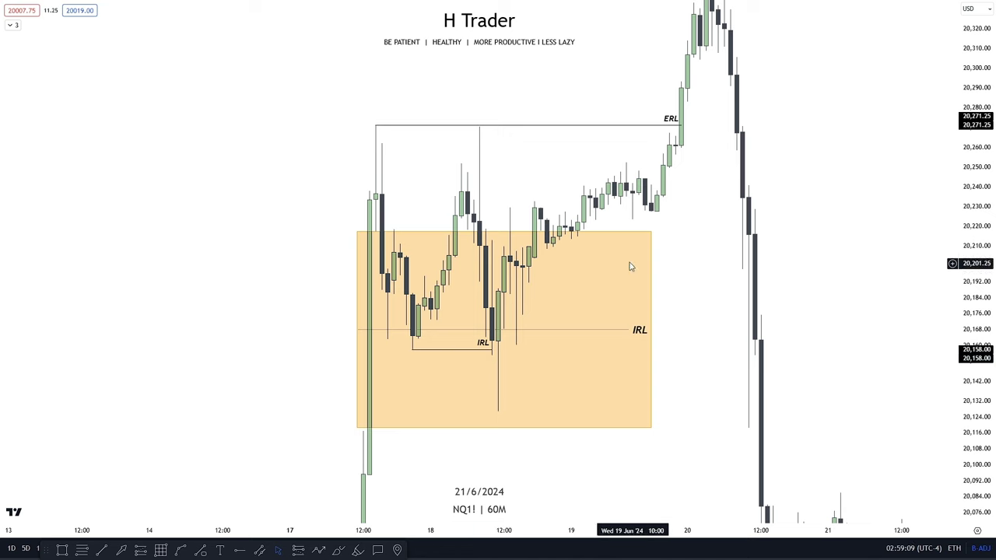
click(650, 285)
drag(570, 332, 596, 285)
key(Escape)
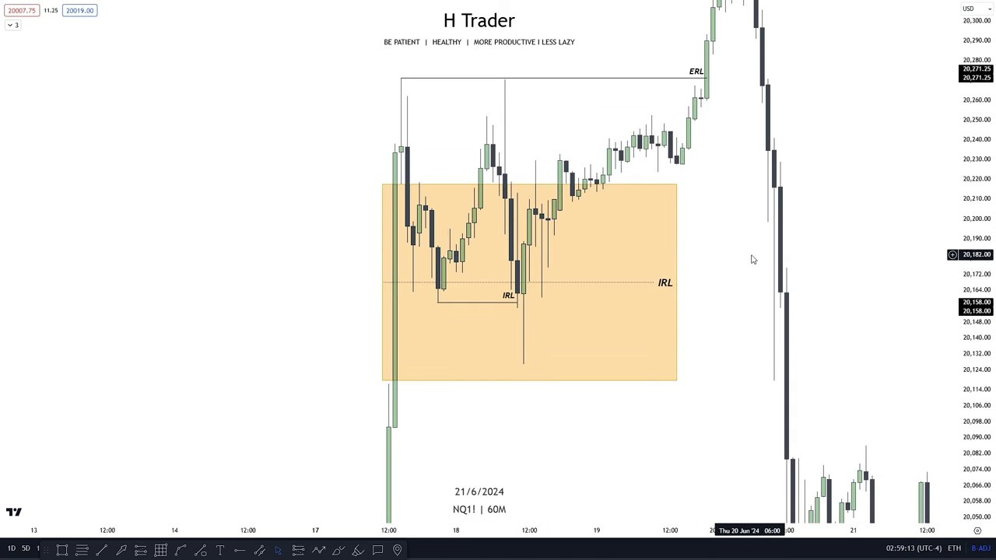
drag(750, 258, 533, 342)
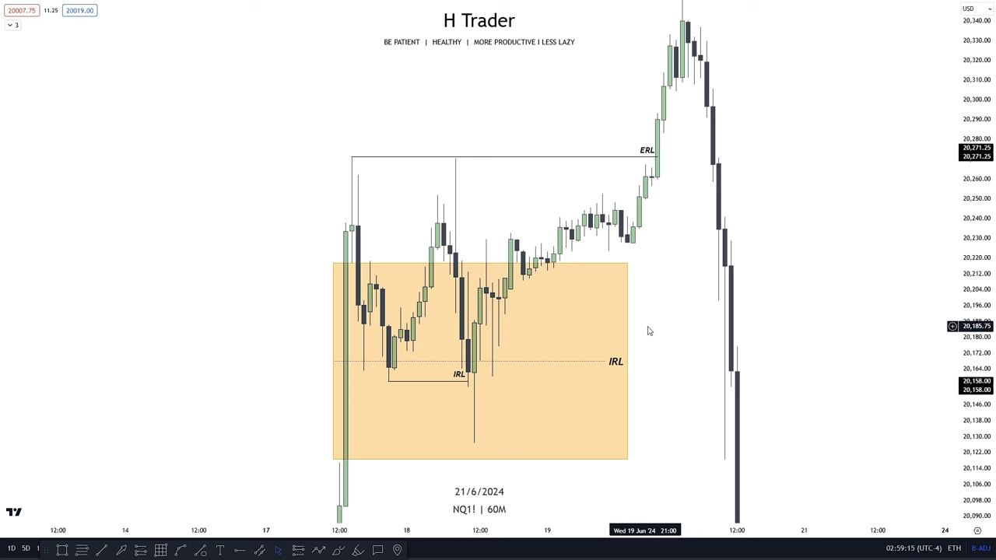
drag(650, 331, 683, 252)
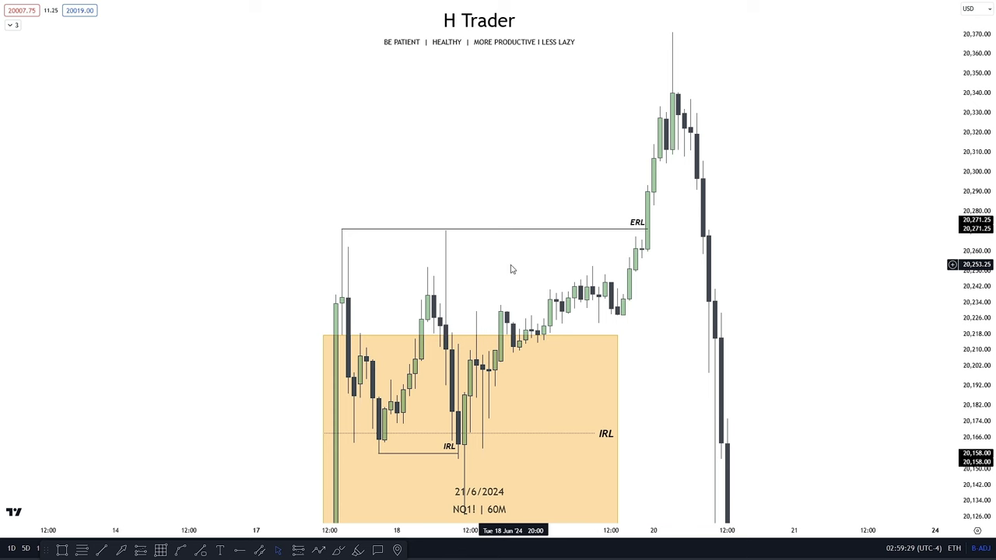
drag(509, 269, 472, 206)
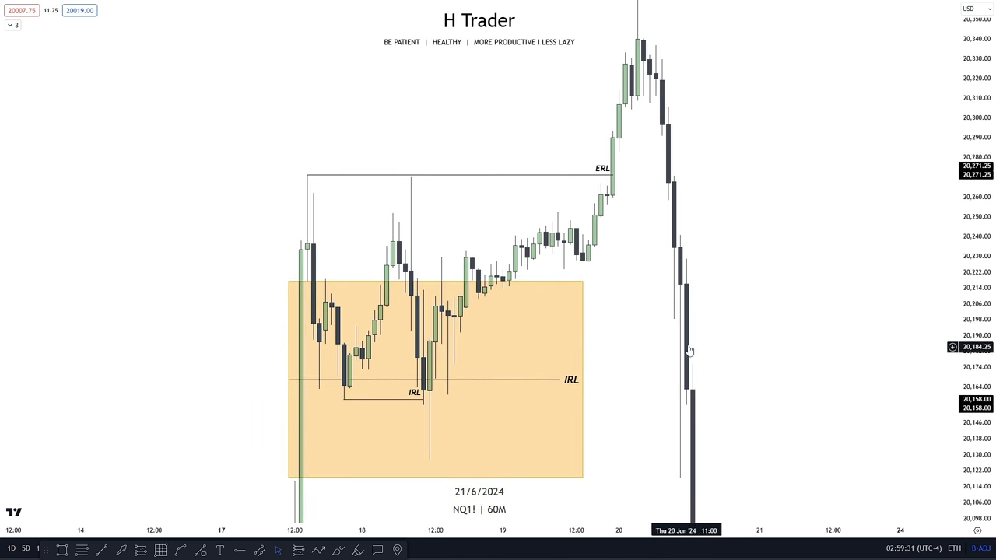
drag(596, 285, 576, 354)
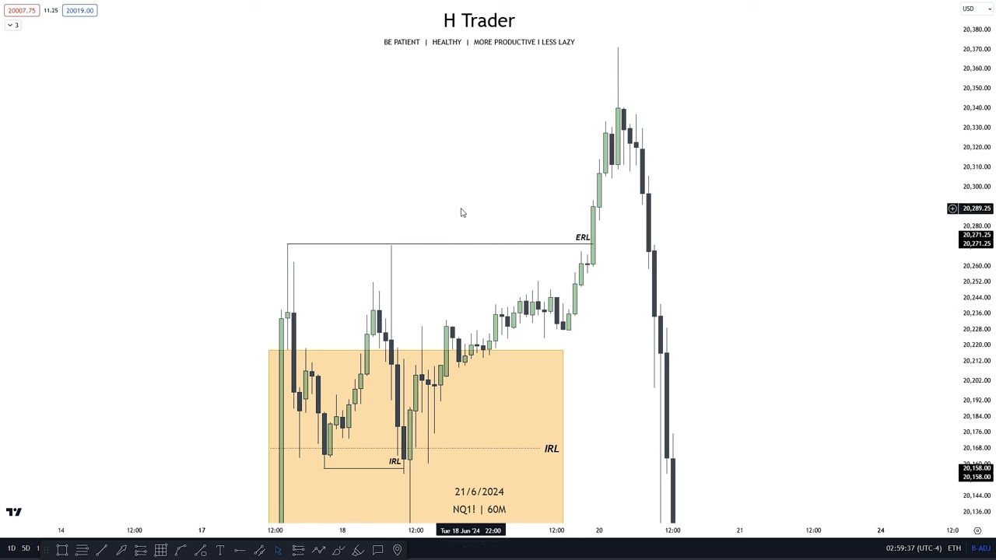
drag(470, 269, 558, 254)
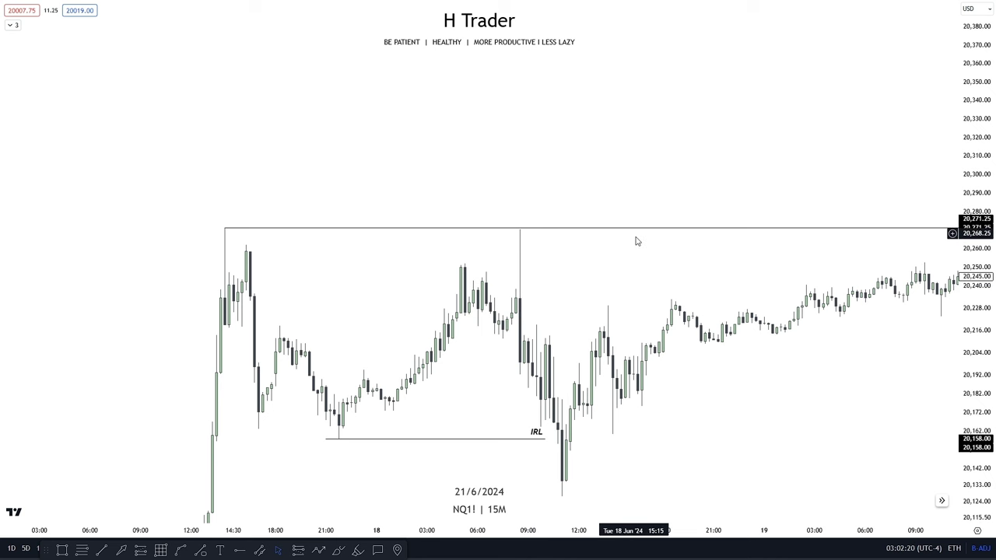
scroll(700, 272, down, 2)
scroll(701, 285, down, 1)
drag(656, 273, 451, 267)
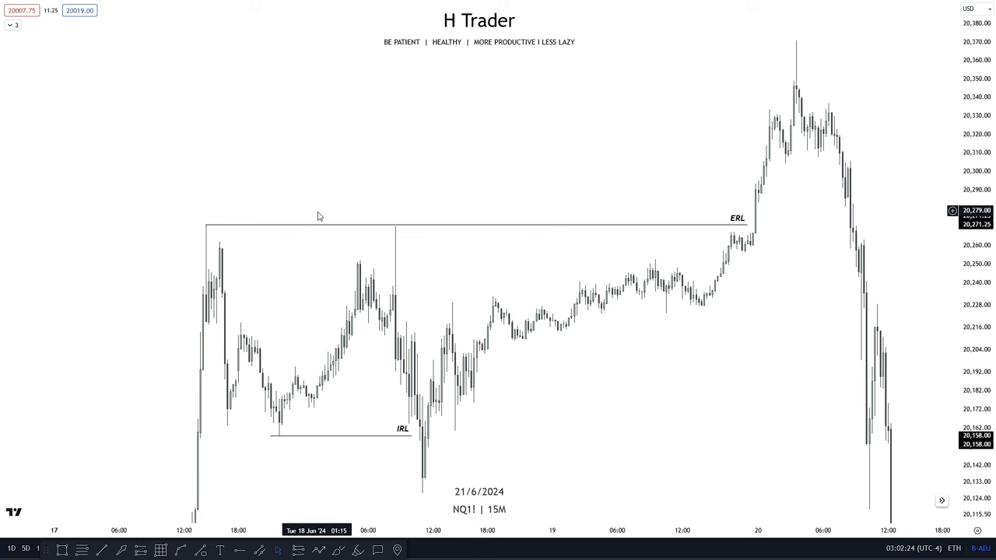
drag(492, 276, 533, 275)
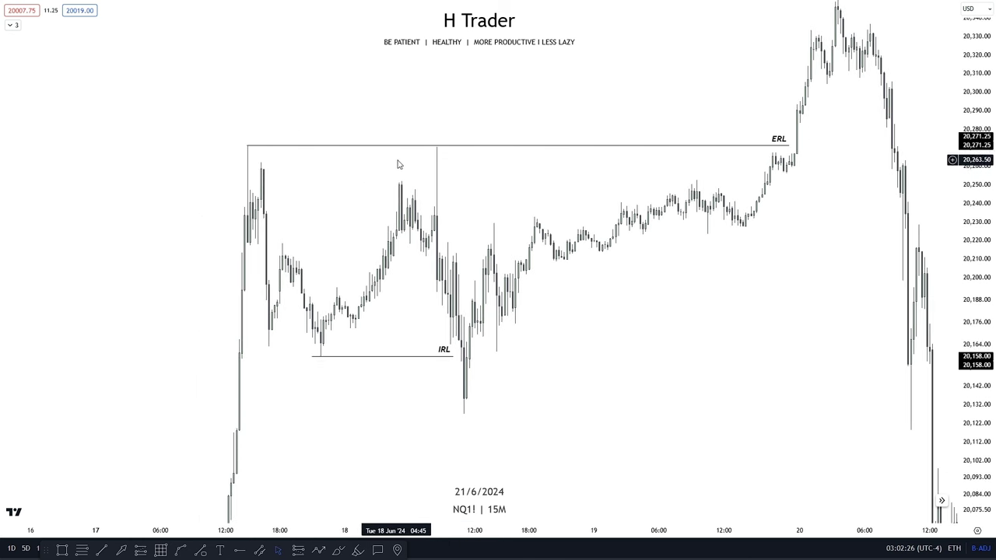
drag(490, 330, 505, 304)
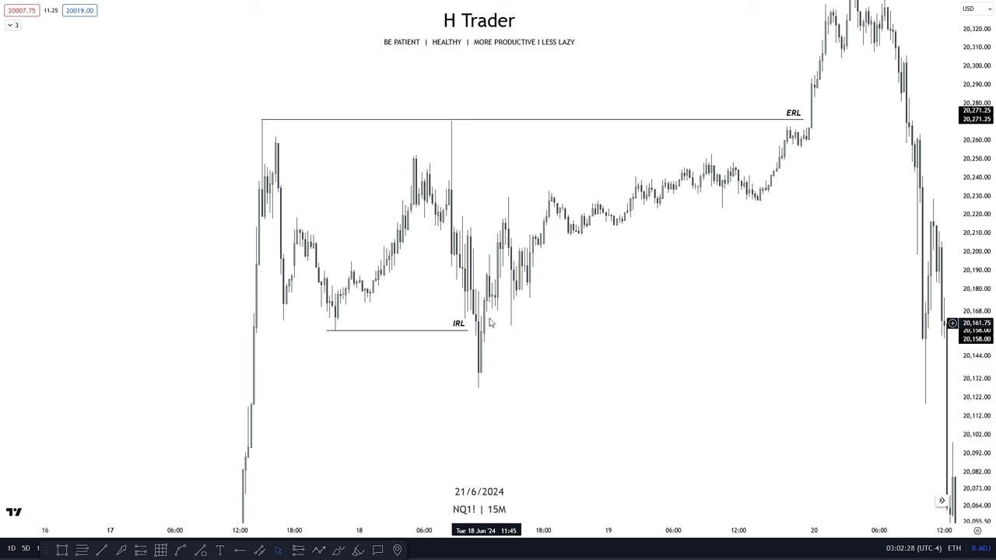
drag(558, 385, 579, 357)
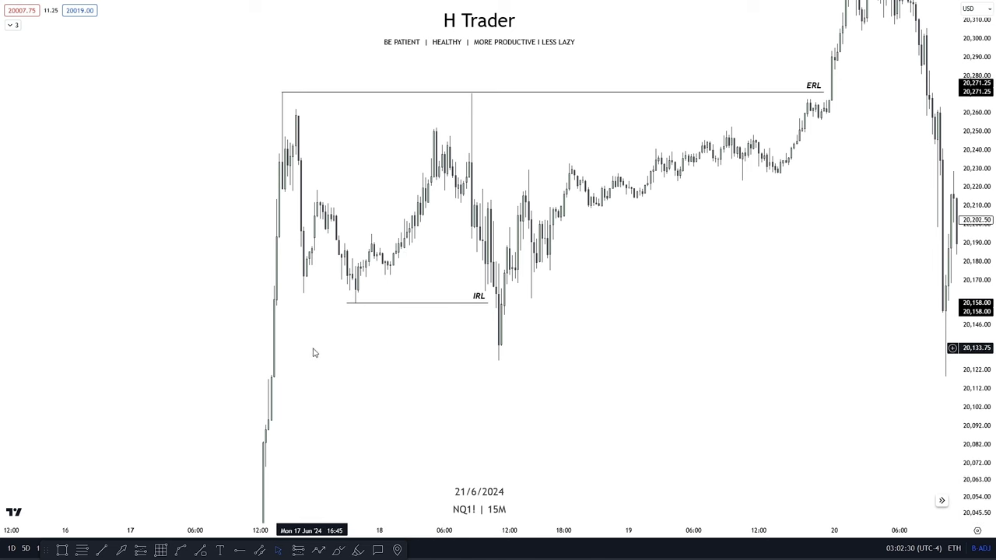
scroll(578, 314, right, 3)
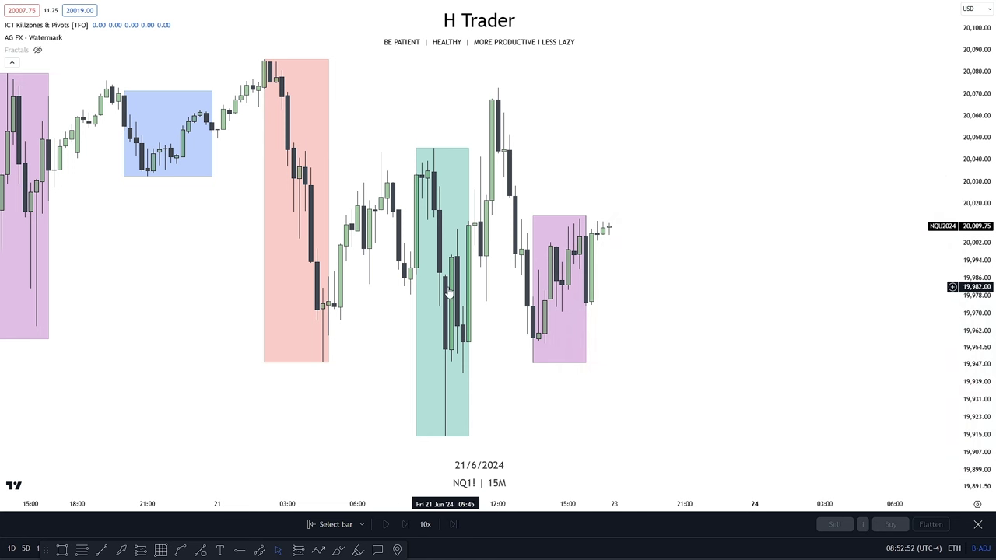
Draw a horizontal line at 20,043.25 from the 21 June 07:00 high into the green session box on the NQ1! 15M chart
drag(370, 415, 348, 462)
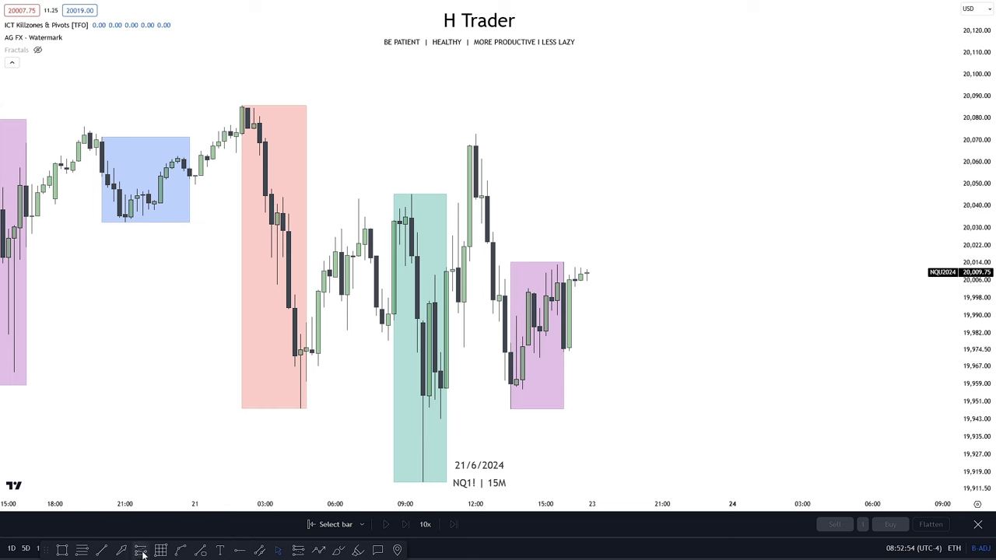
click(101, 550)
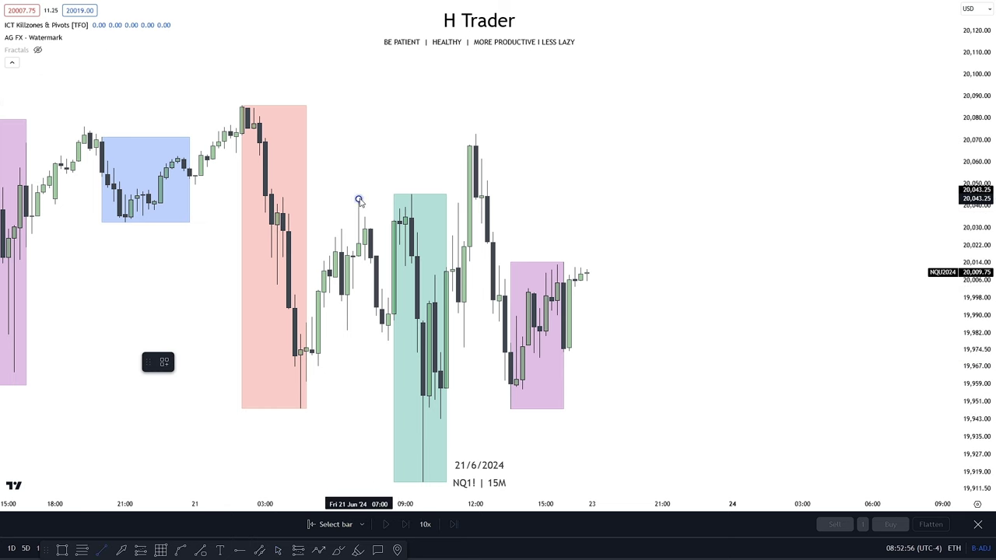
click(359, 200)
click(413, 204)
Draw a horizontal line at 19,947.75 from the low of the pink session box on 21 June
drag(422, 168, 413, 124)
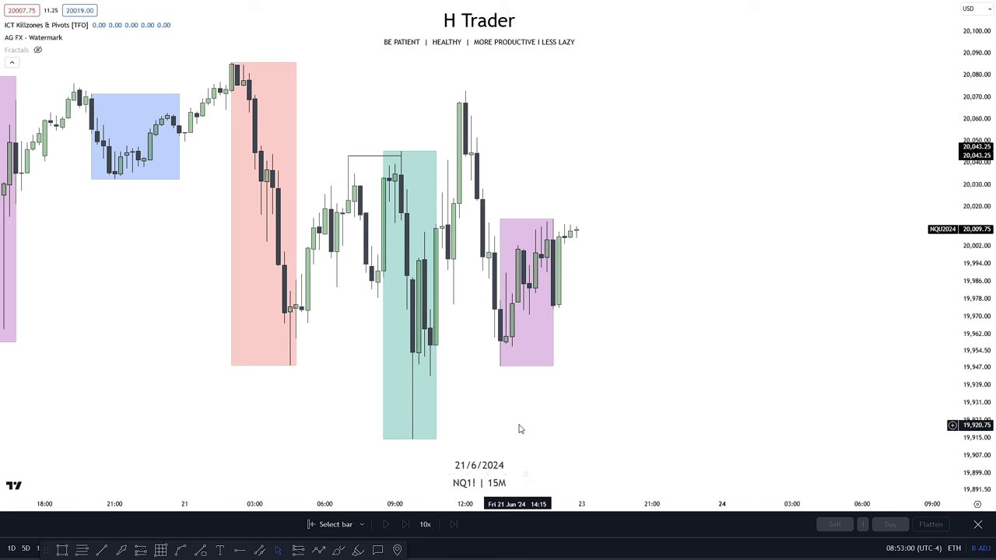
drag(521, 429, 537, 415)
click(101, 551)
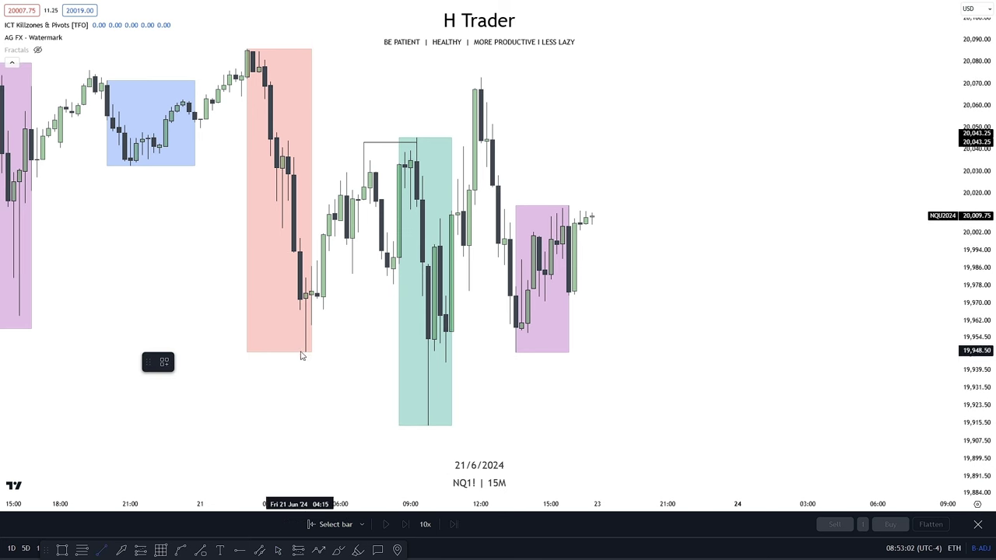
click(302, 353)
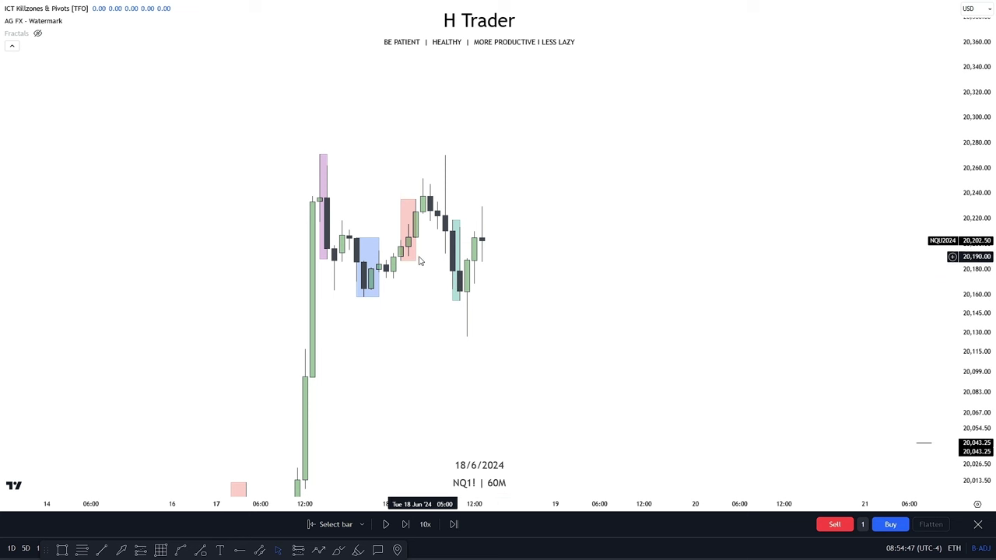
Draw a horizontal line at 20,186.75 from the 18 June pink session box's low to the green box on the NQ1! 60M chart
click(101, 550)
click(400, 261)
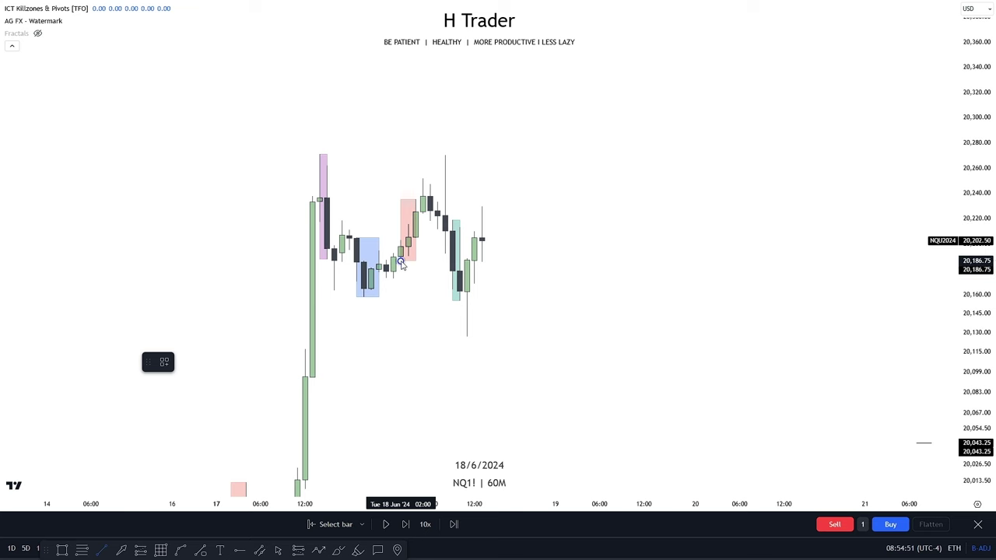
click(452, 268)
Draw a horizontal line at 19,934.50 from the 17 June pink session box's low to the green session box
scroll(672, 361, left, 5)
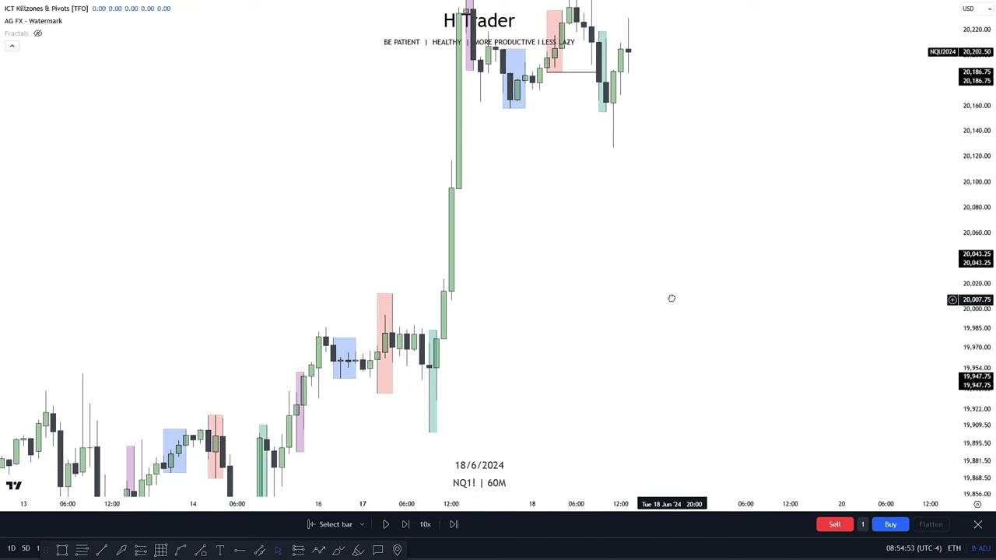
click(101, 551)
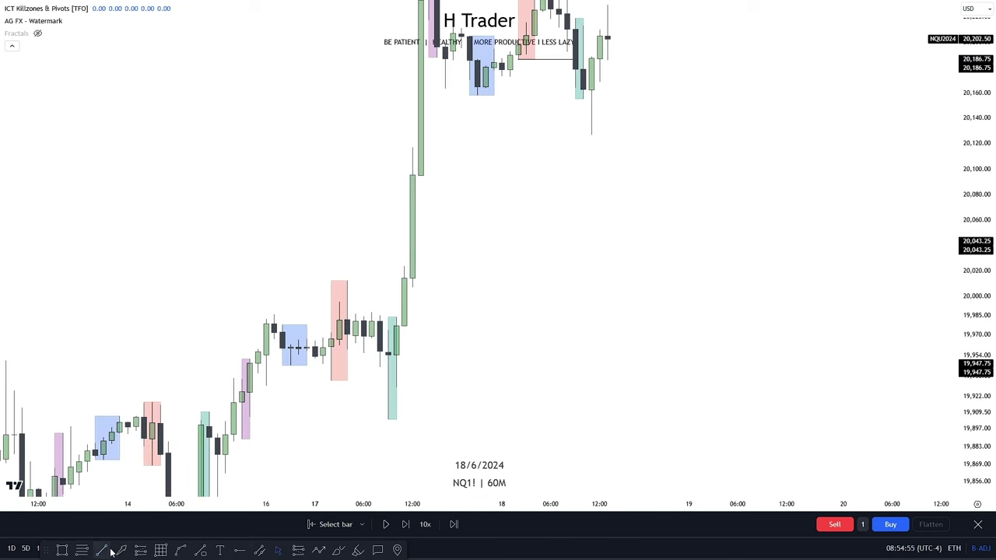
click(331, 380)
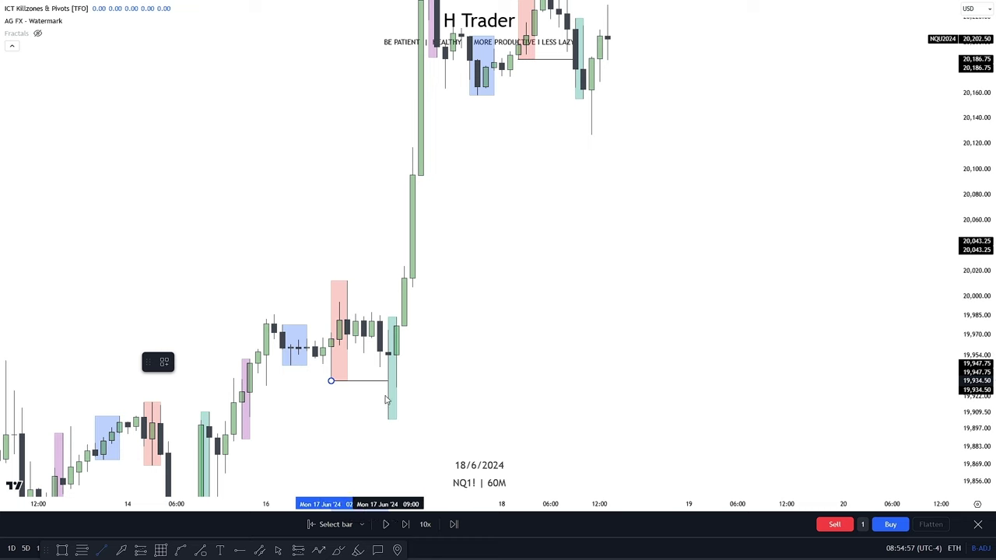
click(387, 381)
Draw a horizontal line at 20,012.75 from the 17 June pink session box's high to just past the green session box
scroll(439, 312, left, 1)
click(101, 551)
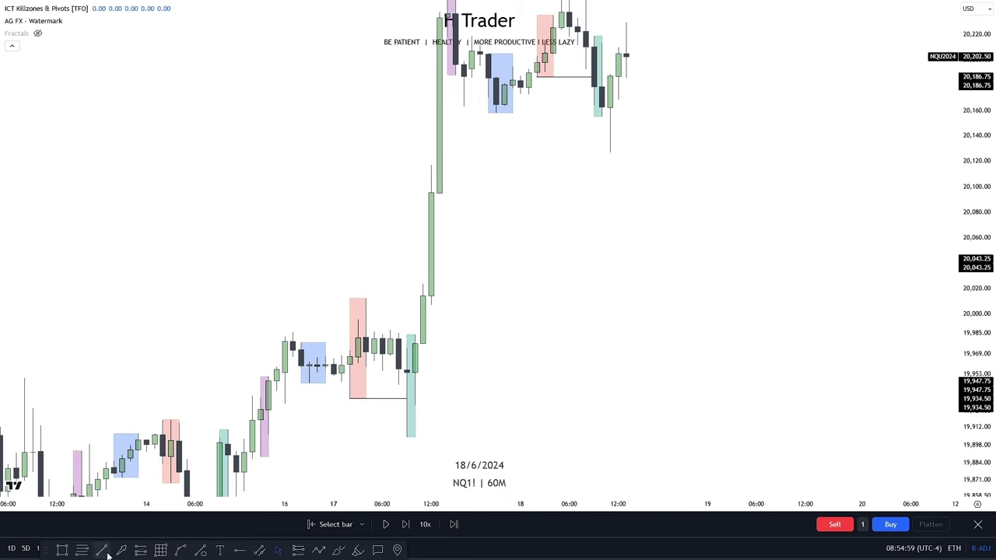
click(363, 302)
click(438, 298)
Draw a horizontal line at 19,918.00 from the 14 June 03:00 high to the purple session box, and delete it
scroll(729, 316, left, 3)
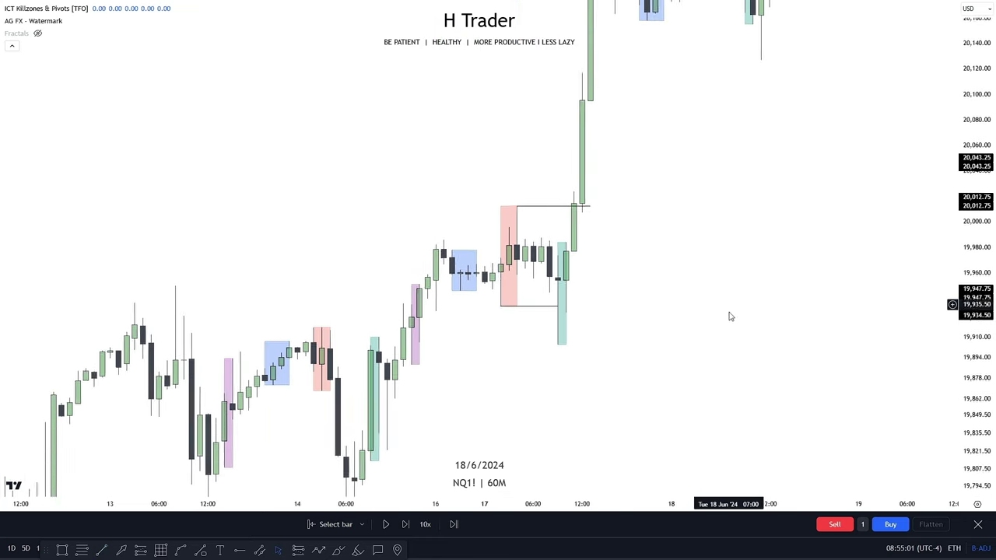
scroll(777, 384, right, 3)
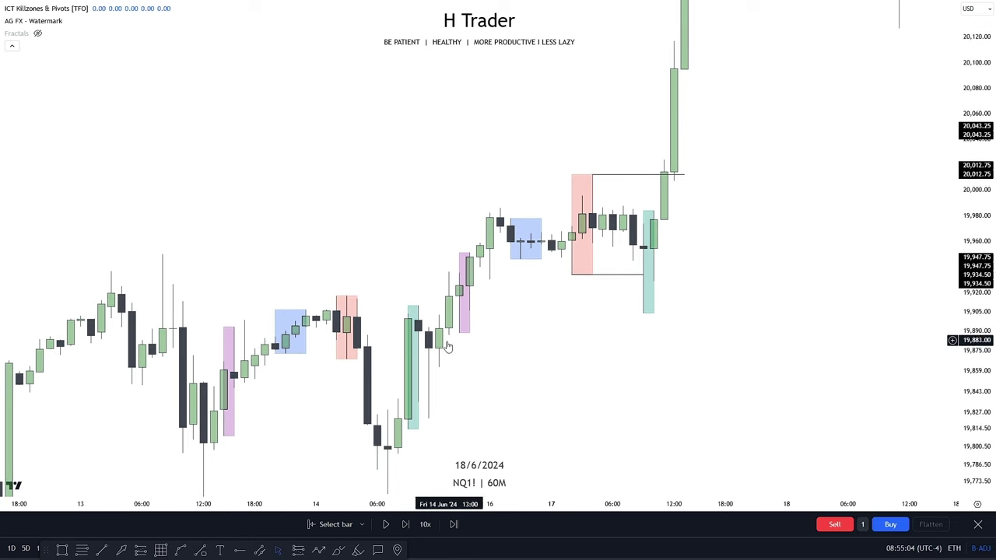
click(102, 550)
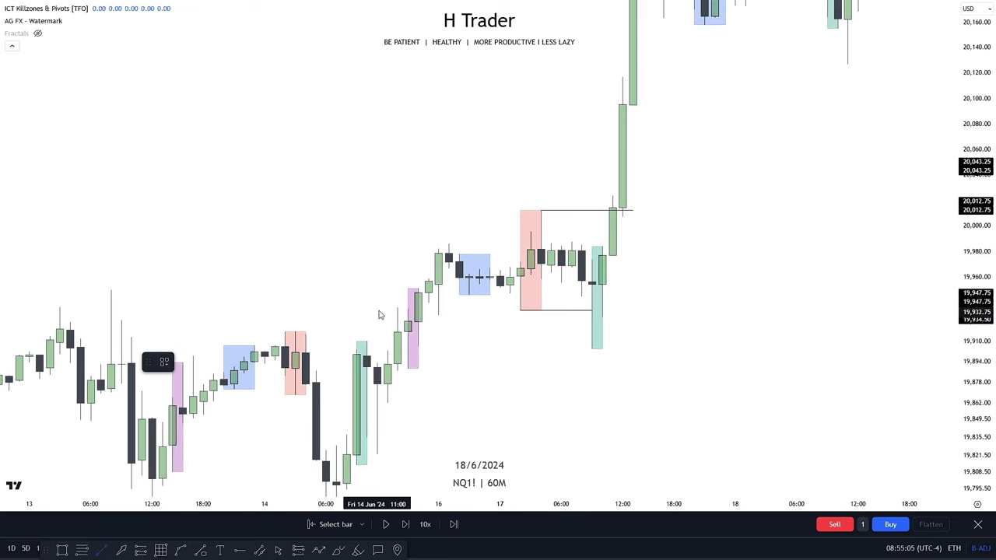
click(295, 333)
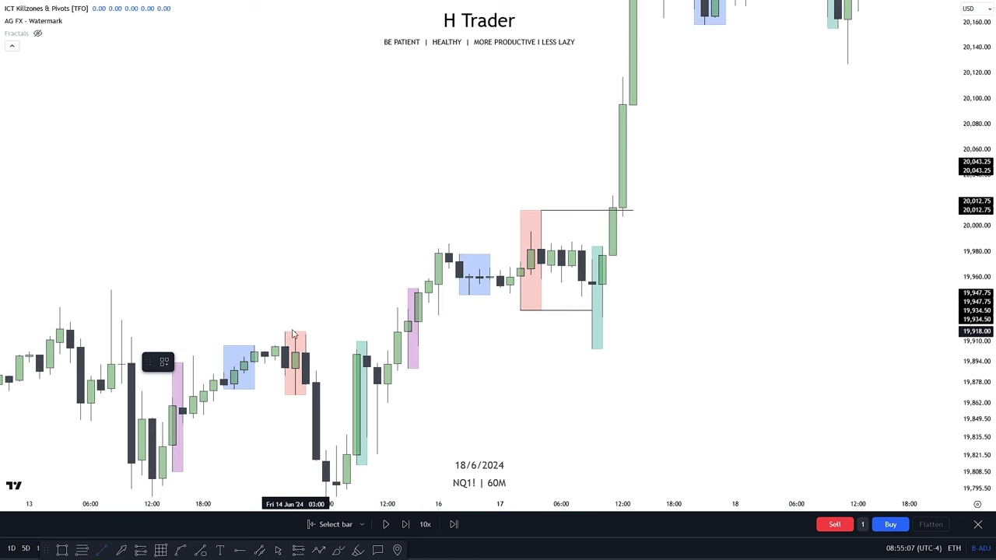
click(412, 342)
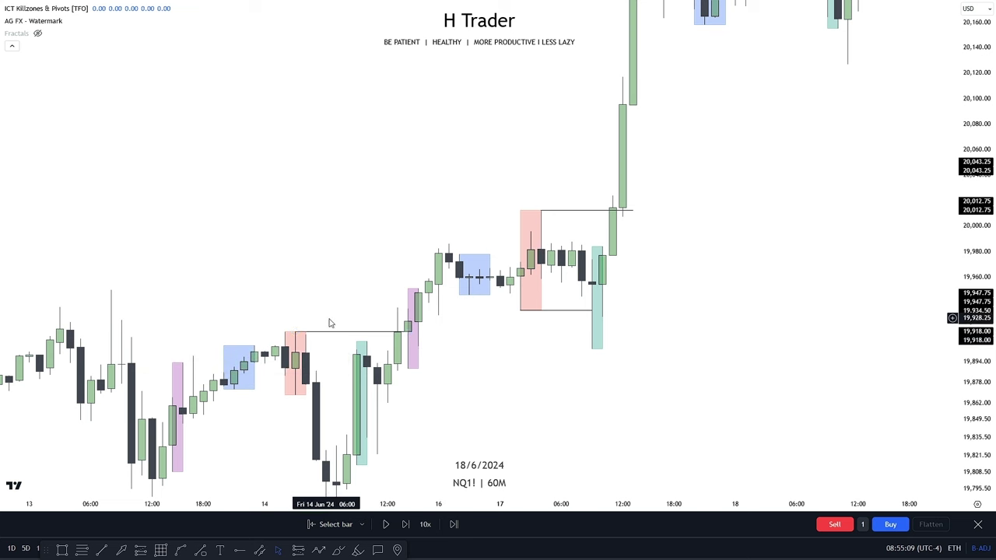
key(Delete)
scroll(456, 389, right, 5)
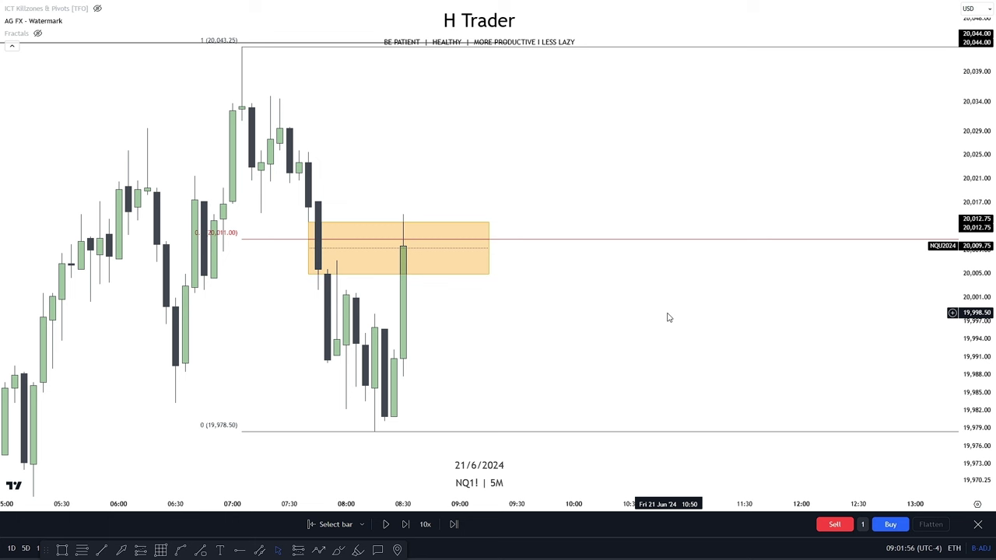
Delete the Fibonacci retracement between 20,043.25 and 19,978.50 on the 21 June NQ1! 5M chart
drag(668, 318, 669, 328)
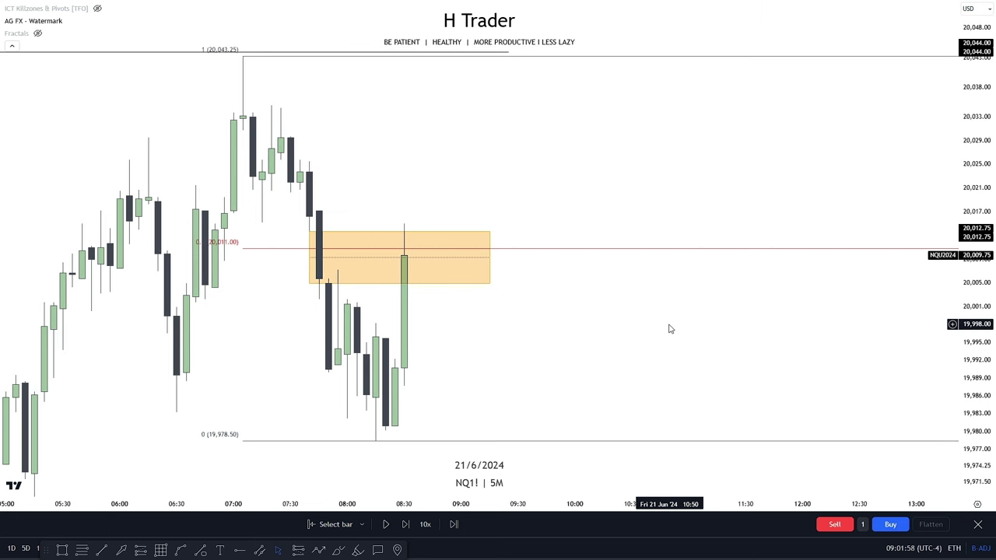
click(545, 254)
scroll(583, 303, down, 3)
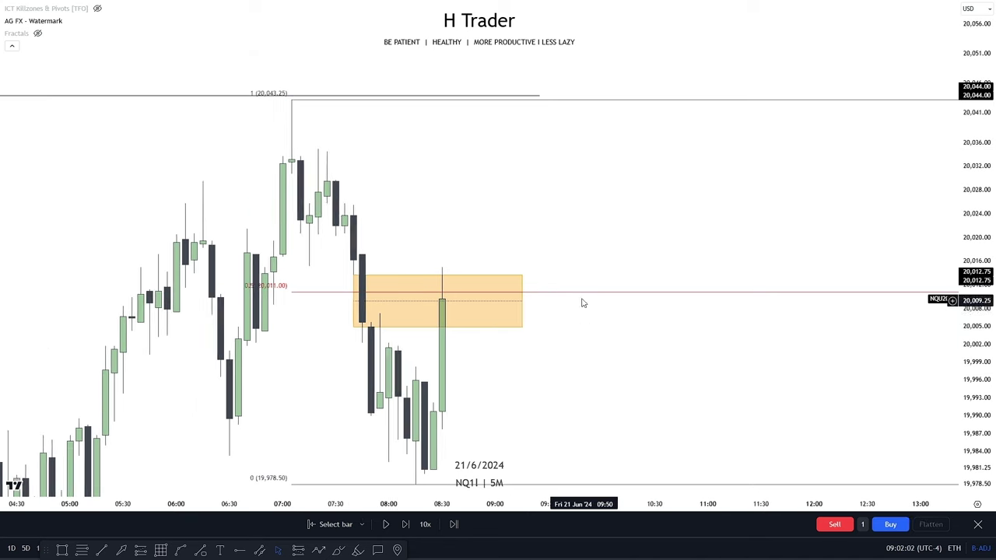
key(Delete)
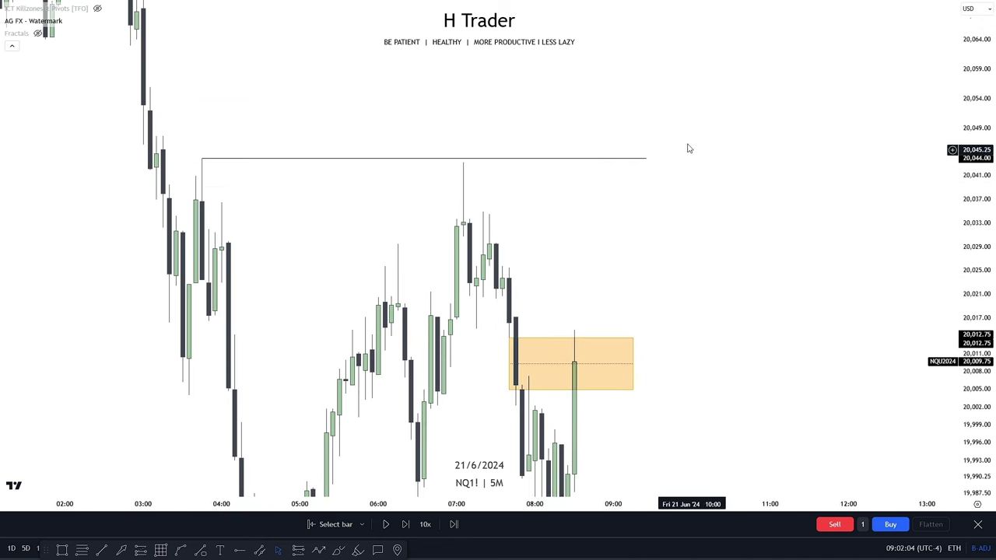
Delete the orange zone between 20,013.75 and 20,005.00 on the 21 June NQ1! 5M chart
scroll(477, 176, right, 3)
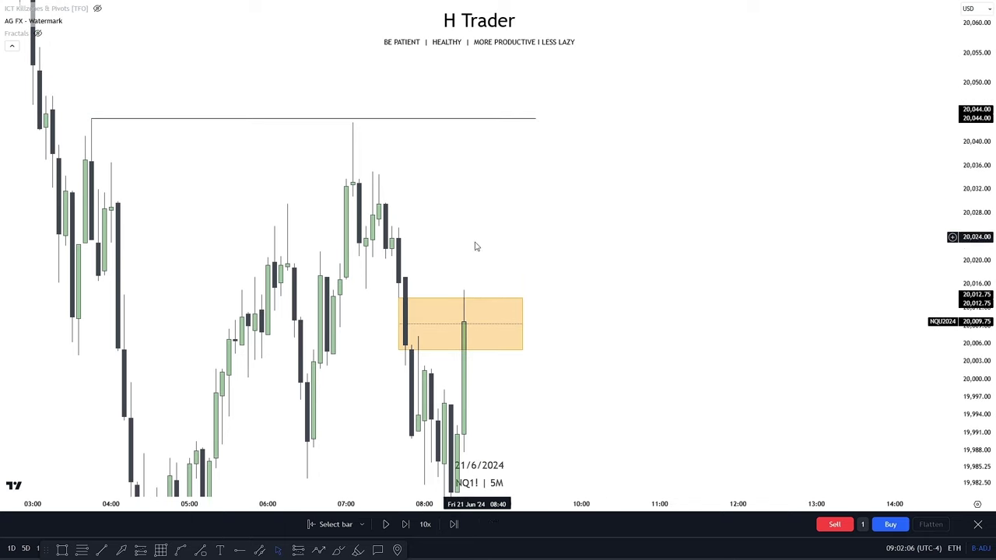
scroll(703, 154, up, 2)
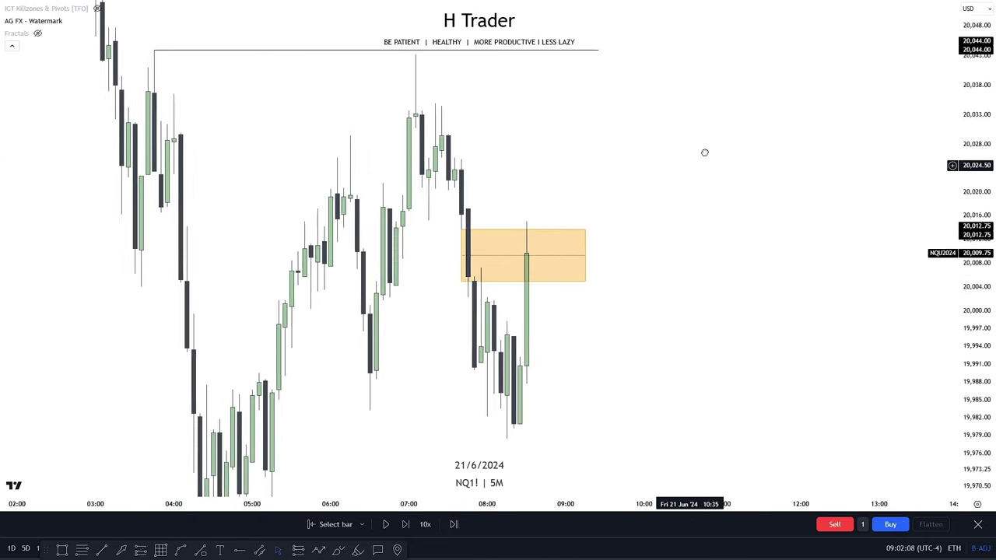
click(468, 216)
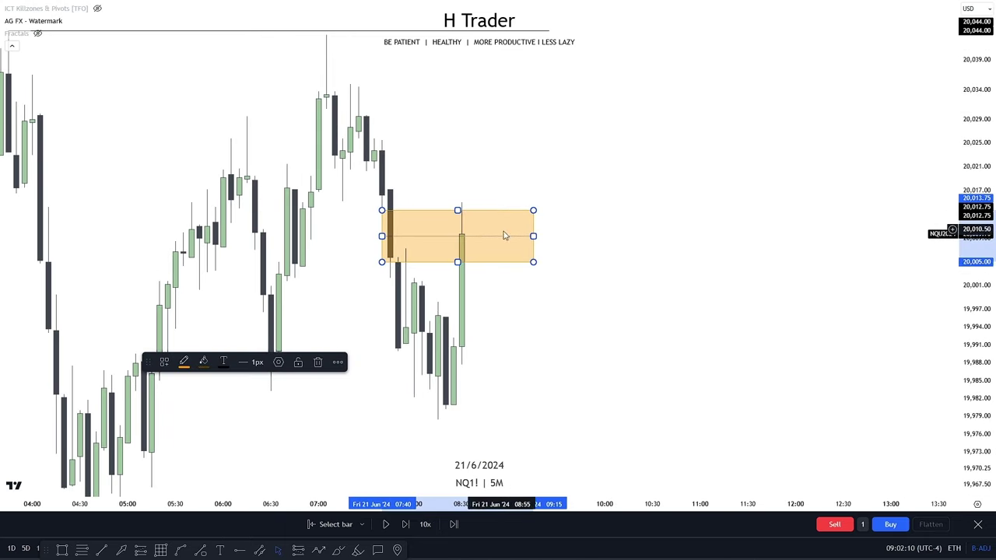
key(Delete)
Play the bar replay forward to 09:45 on 21 June, and pause it
click(387, 524)
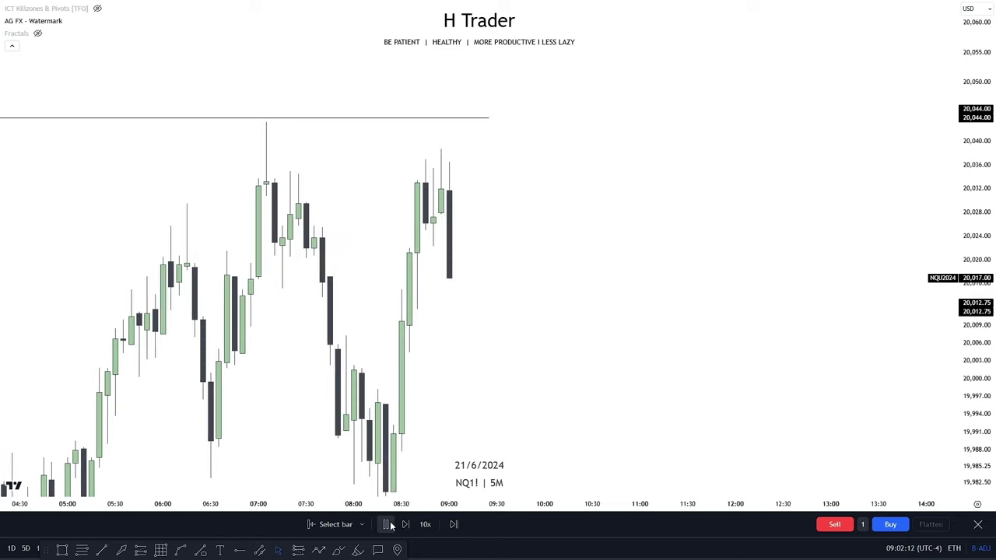
click(386, 524)
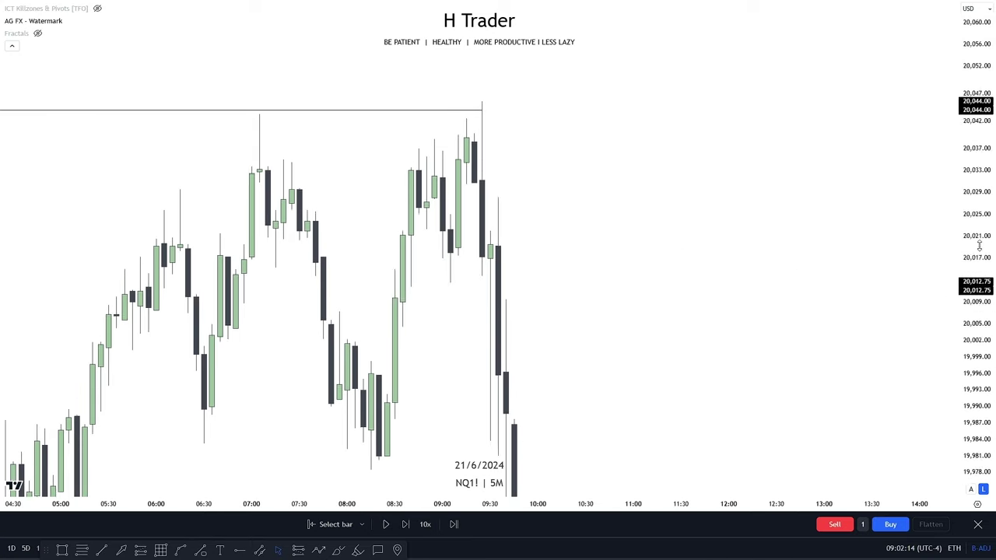
scroll(744, 333, down, 4)
drag(818, 358, 790, 349)
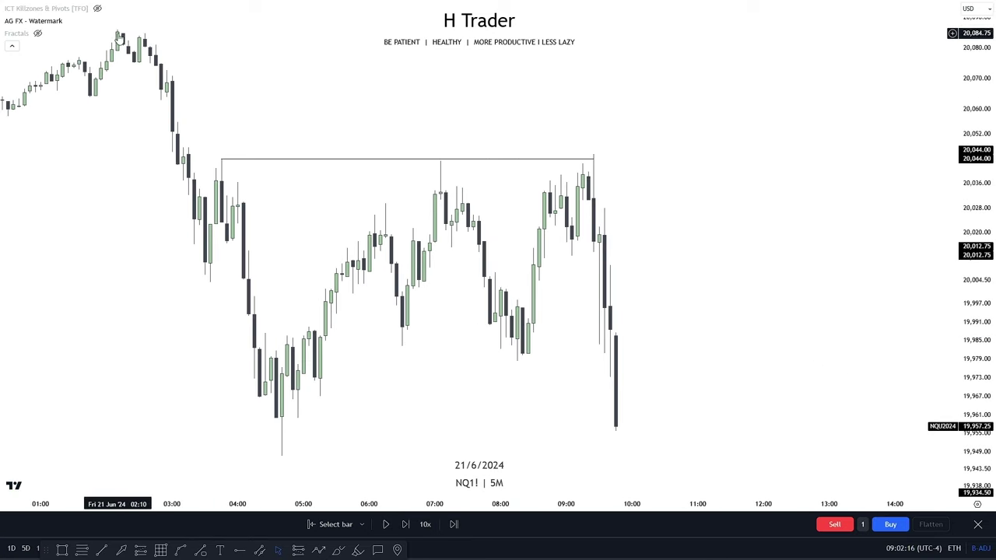
Show the ICT Killzones & Pivots indicator and draw a horizontal line at 19,947.75 from the 04:40 low of the pink session box
click(97, 8)
drag(698, 258, 651, 231)
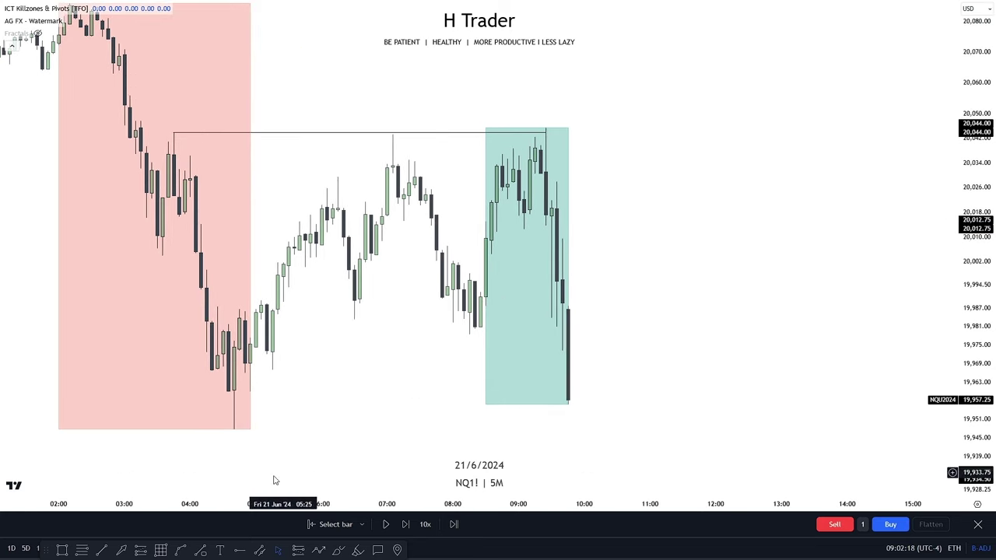
click(100, 551)
click(672, 441)
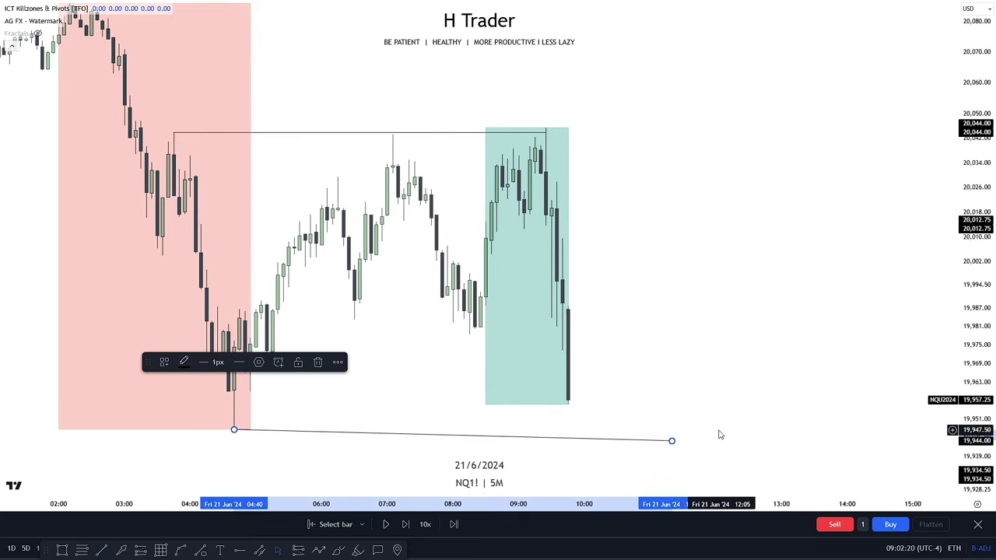
drag(672, 441, 672, 429)
click(532, 475)
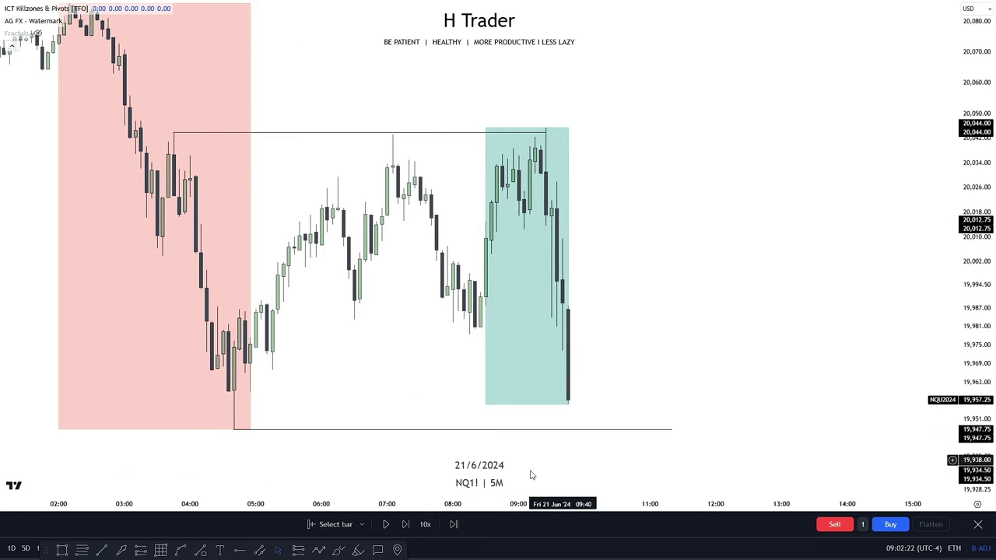
Play the bar replay on to 10:00 on 21 June and examine the price action between the 20,044.00 and 19,947.75 lines
click(386, 525)
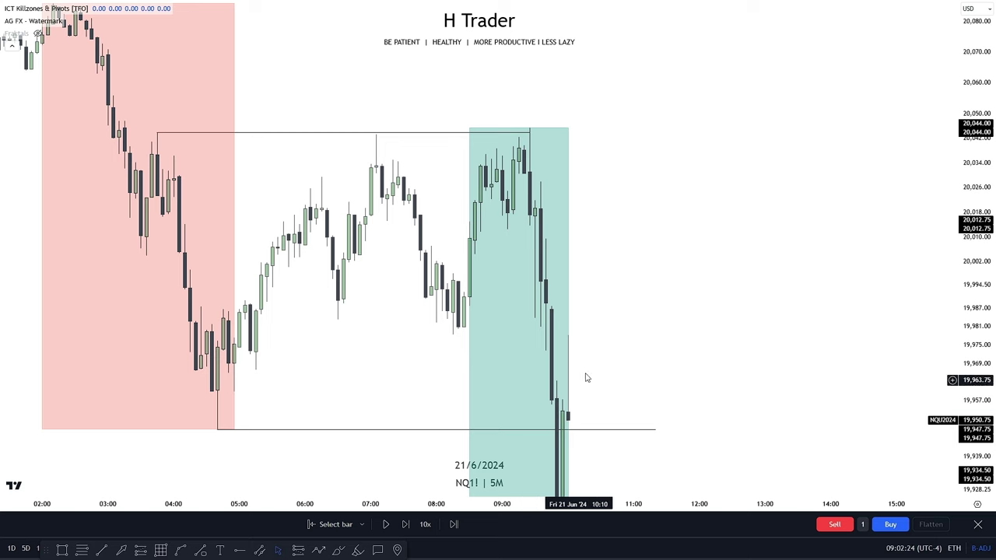
scroll(710, 343, up, 3)
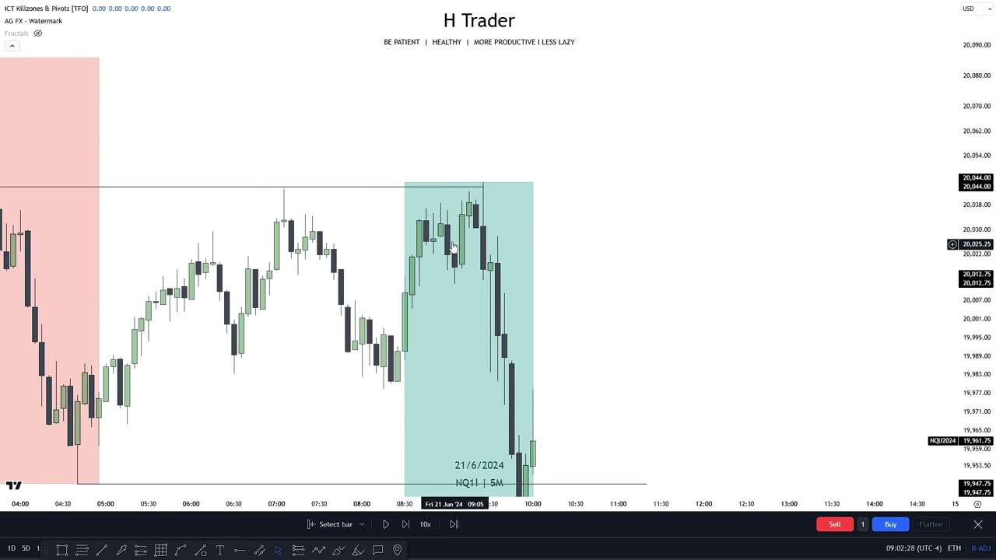
drag(617, 237, 672, 258)
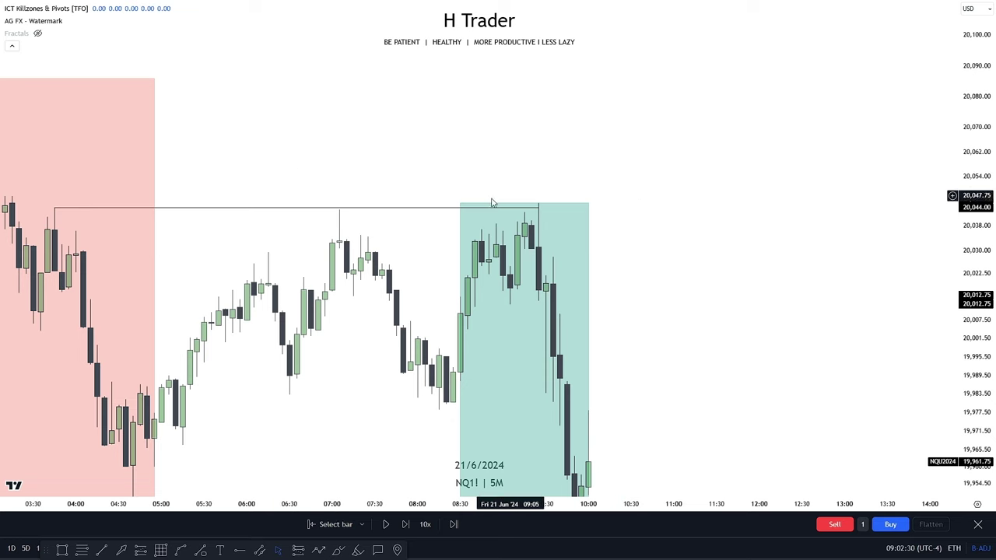
scroll(412, 345, down, 1)
drag(405, 396, 318, 347)
scroll(661, 272, down, 1)
drag(542, 178, 540, 127)
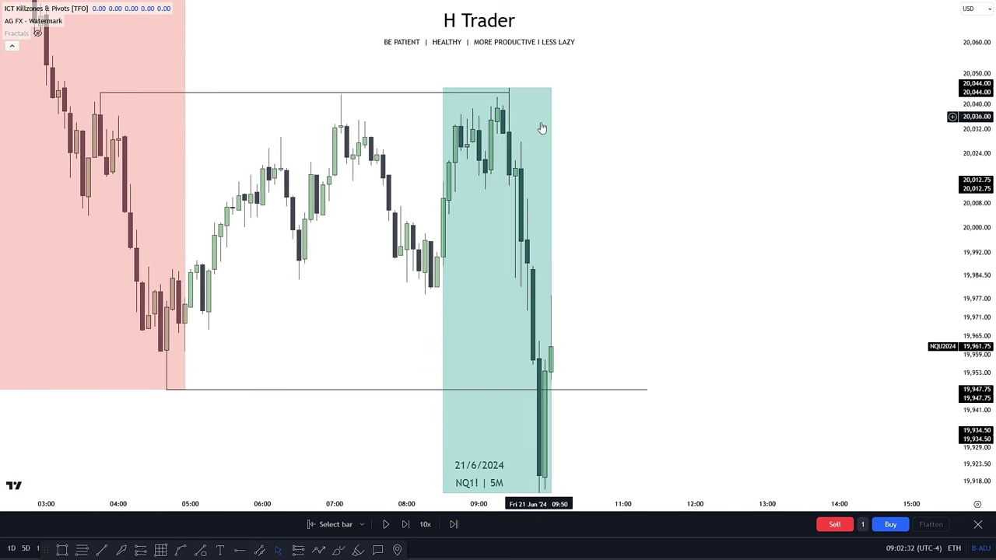
drag(607, 314, 637, 283)
drag(982, 237, 981, 257)
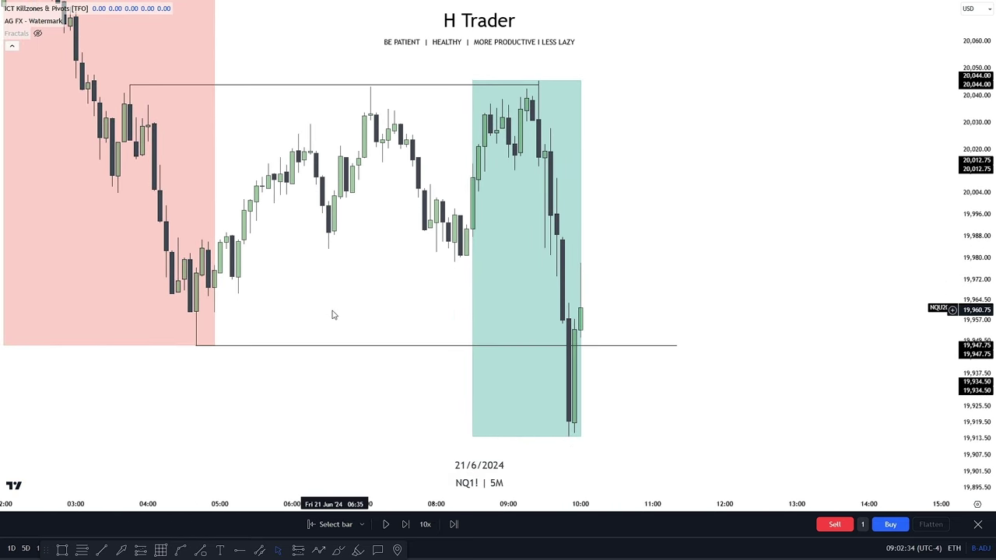
scroll(342, 309, down, 1)
drag(367, 298, 306, 316)
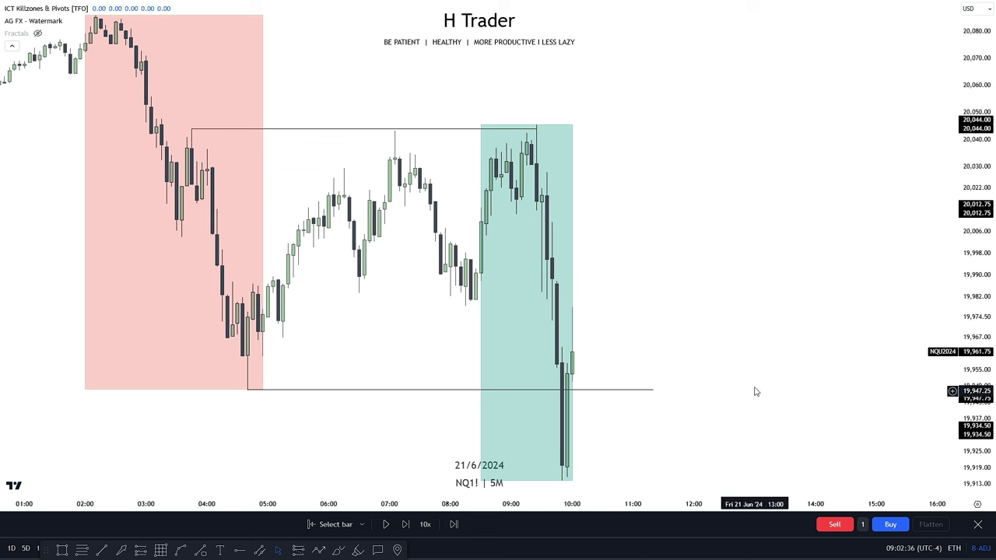